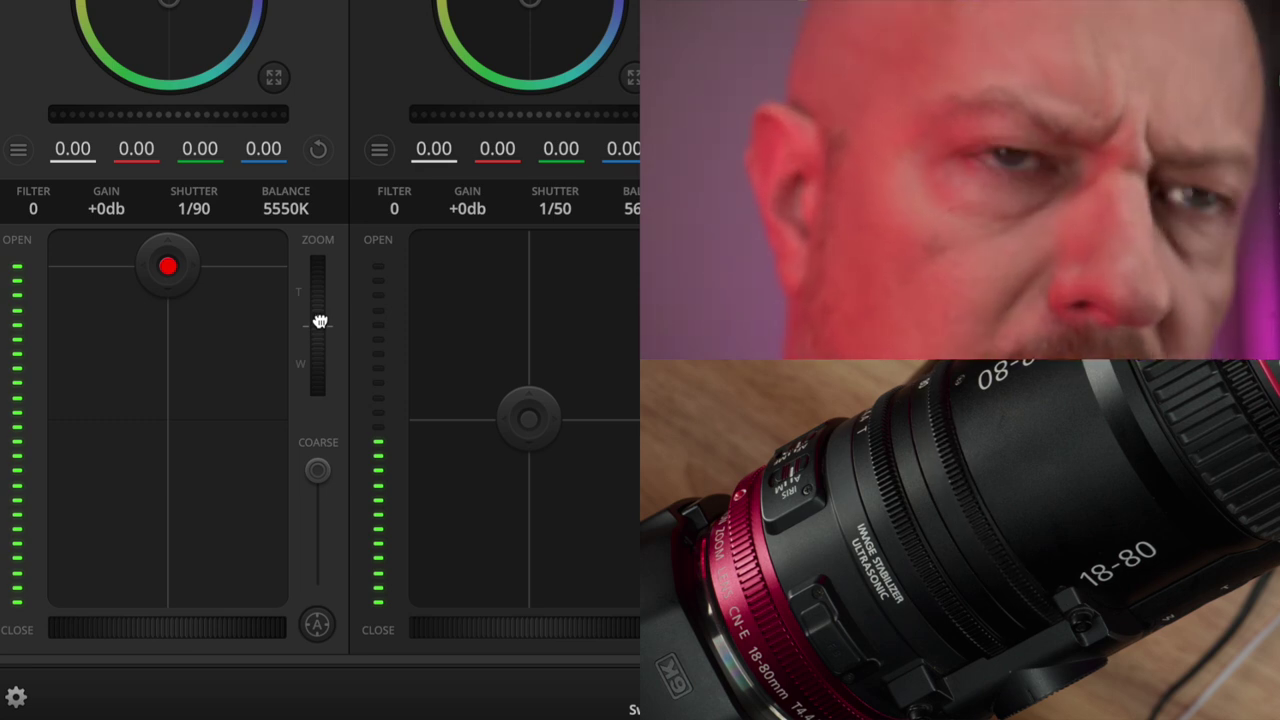
Autofocus CAM1, nudge its lens zoom toward T, then widen toward W and stop.
drag(319, 311, 319, 287)
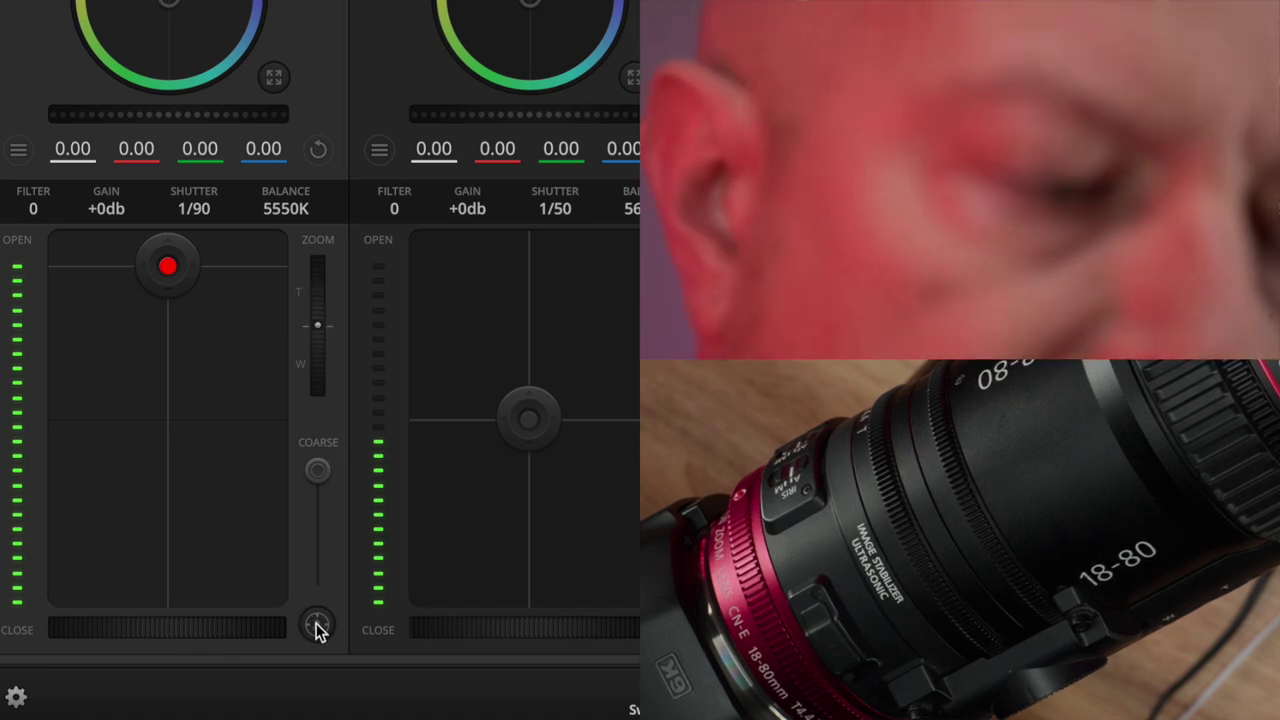
click(316, 626)
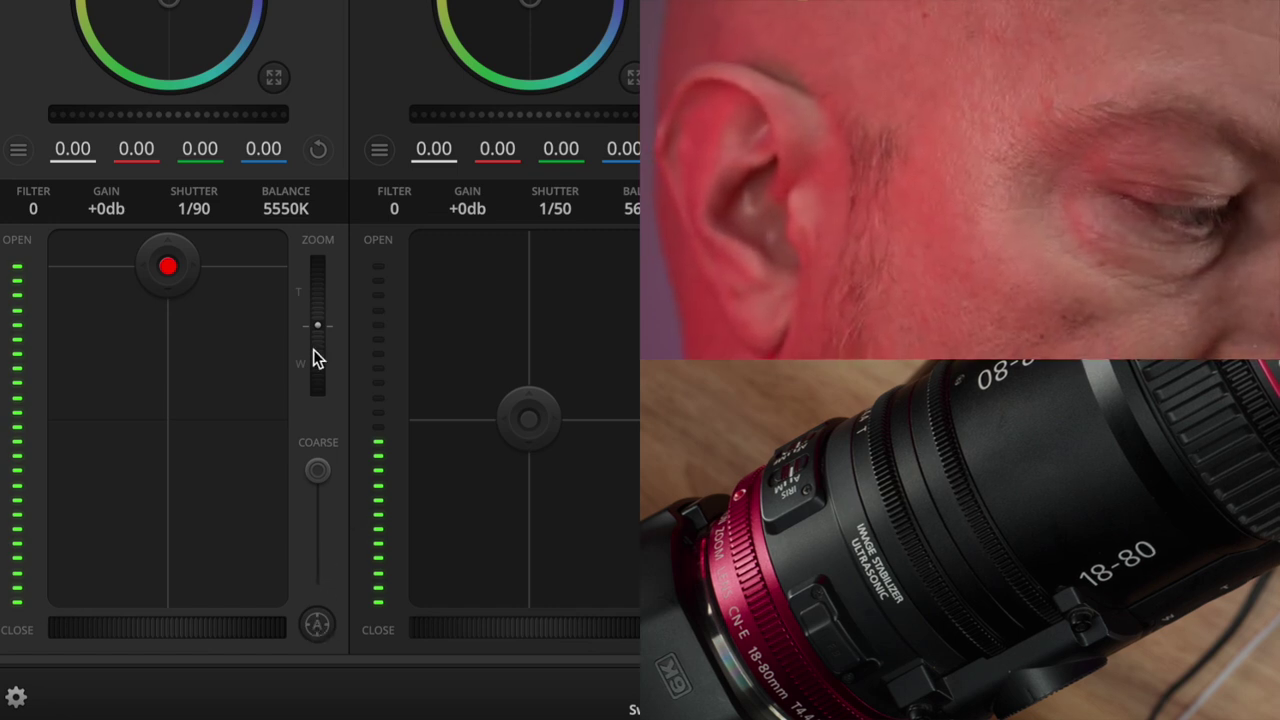
drag(316, 330, 322, 404)
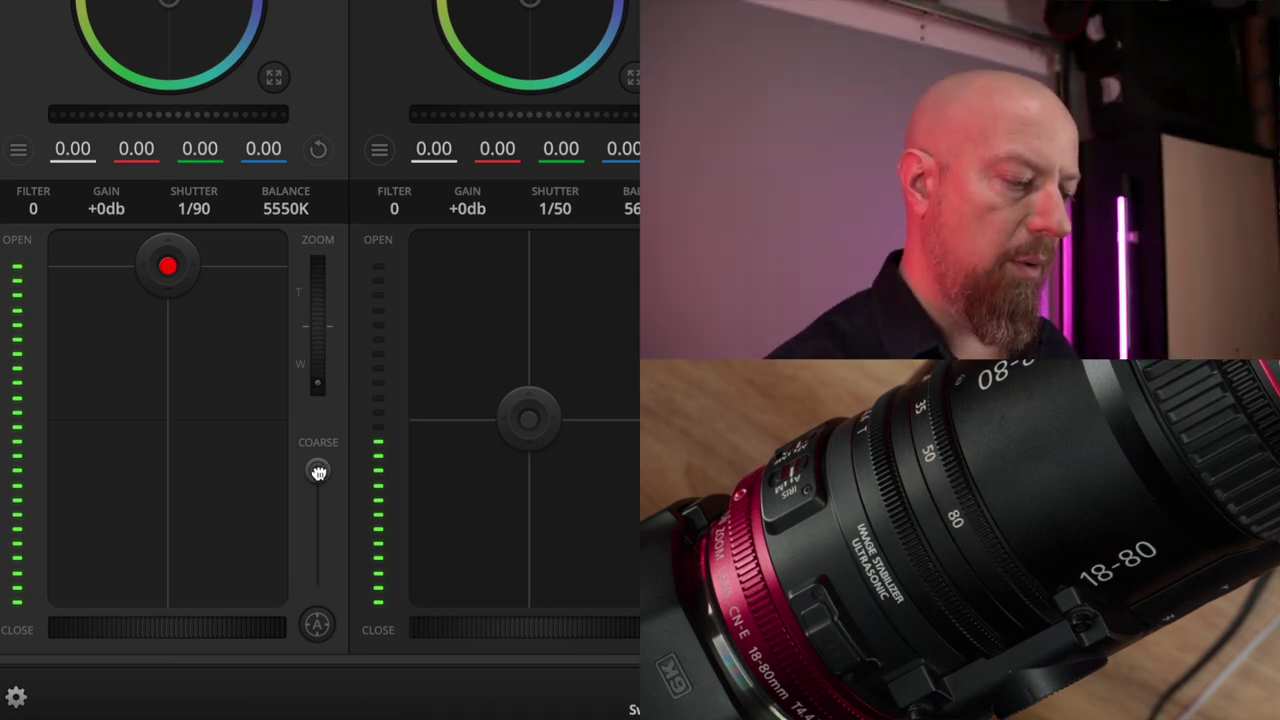
drag(318, 472, 323, 363)
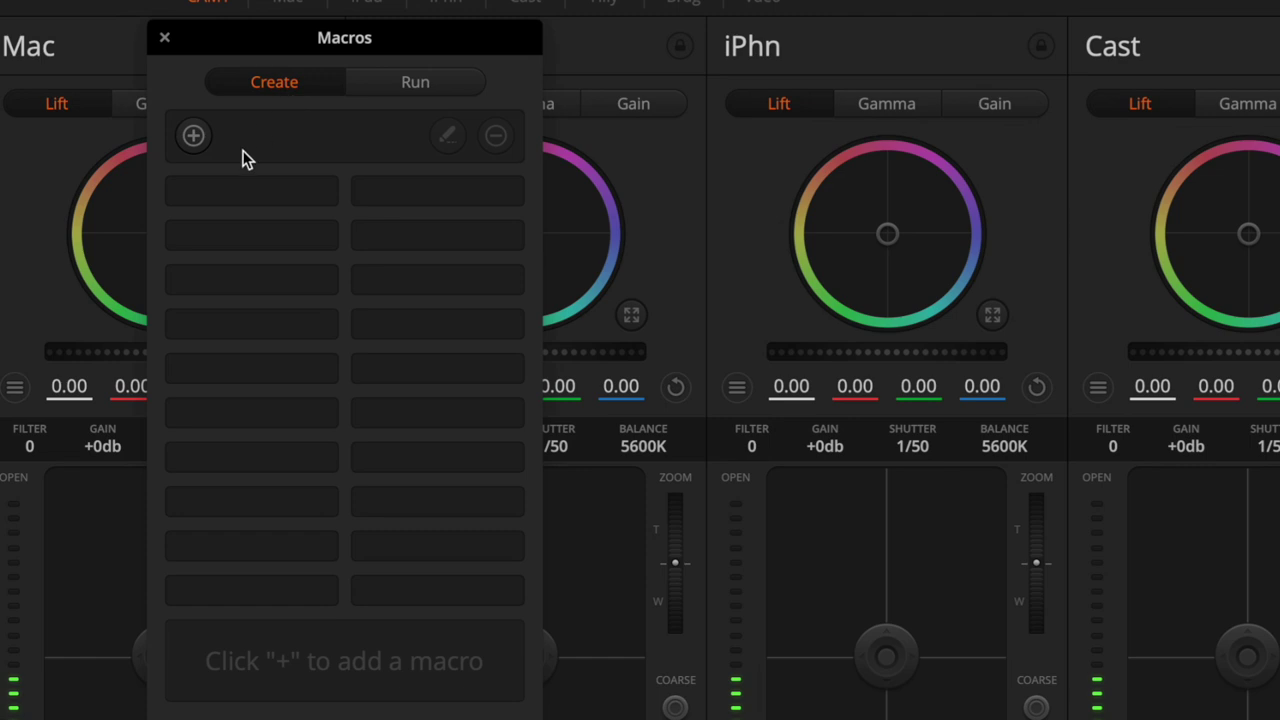
Record a new macro named 'zoom' that zooms CAM1's lens out toward W.
click(200, 199)
click(194, 136)
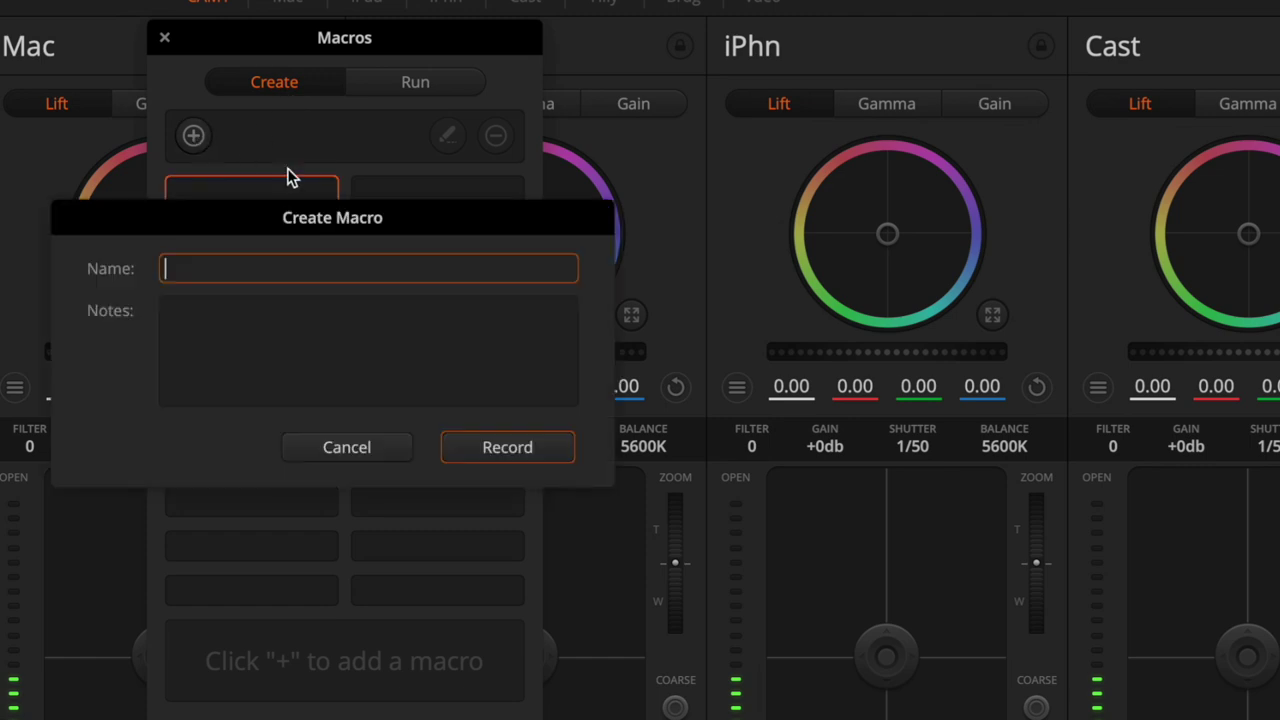
click(524, 450)
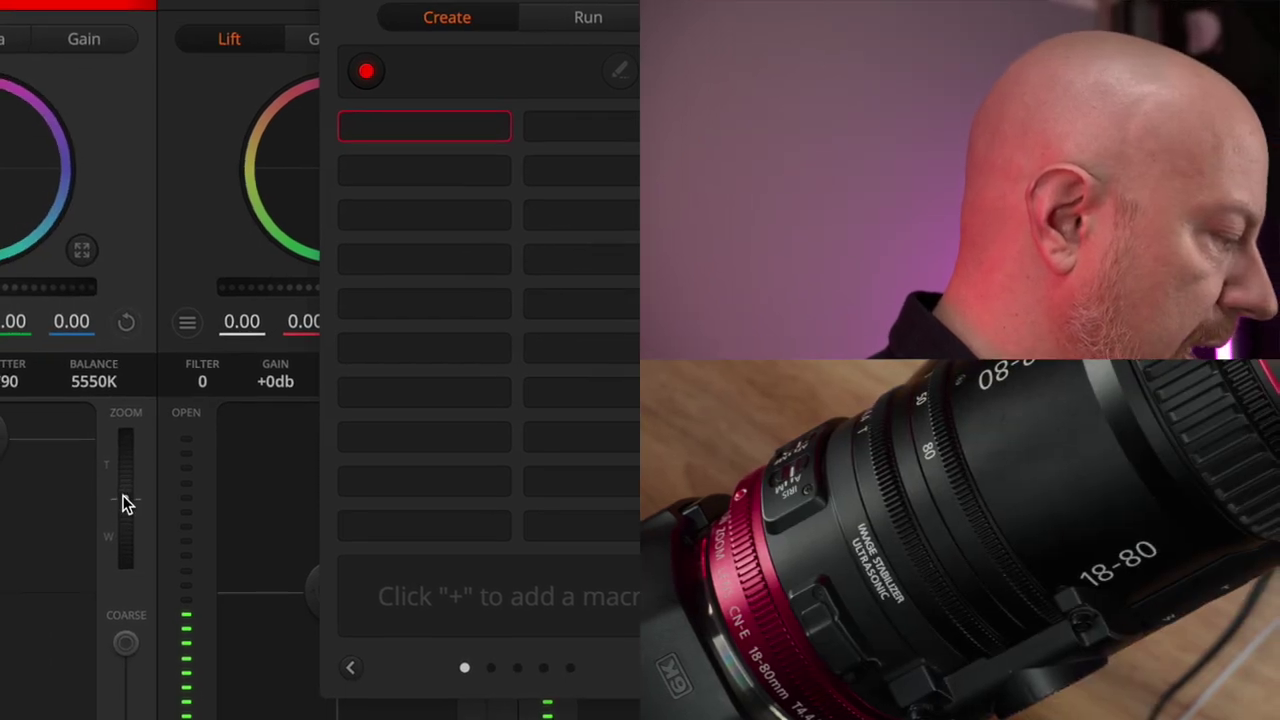
drag(125, 503, 126, 600)
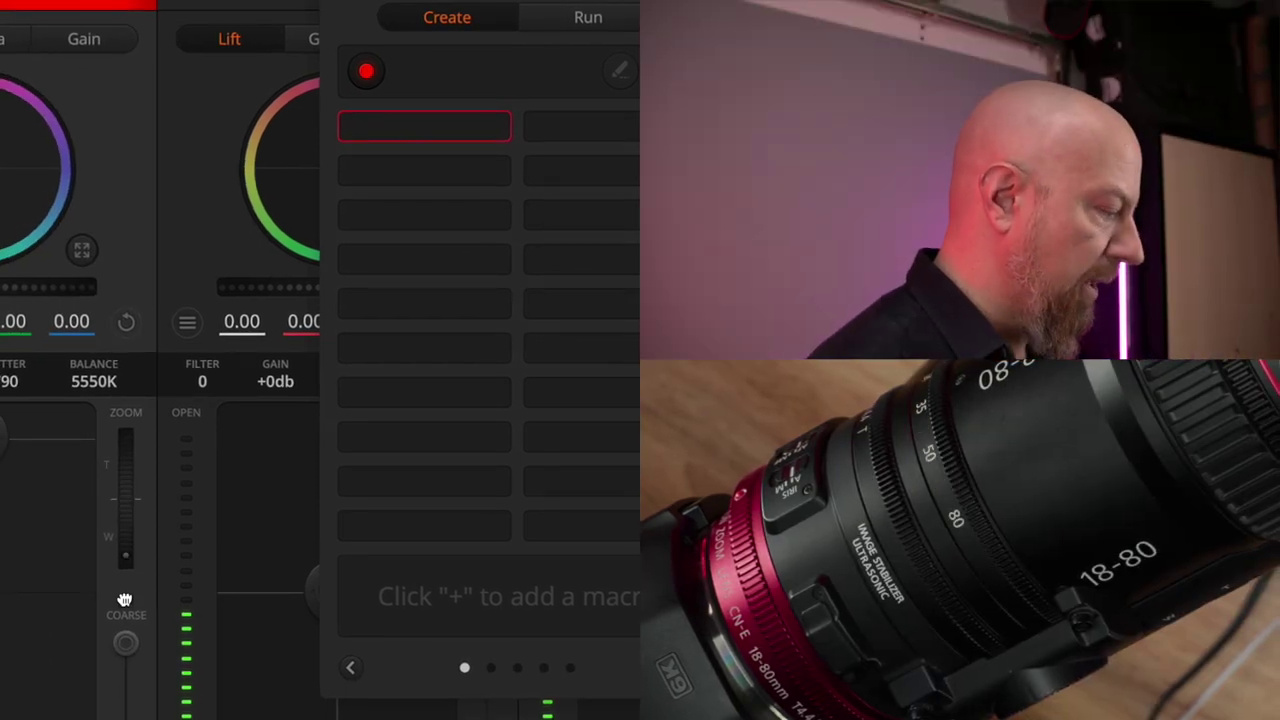
click(367, 71)
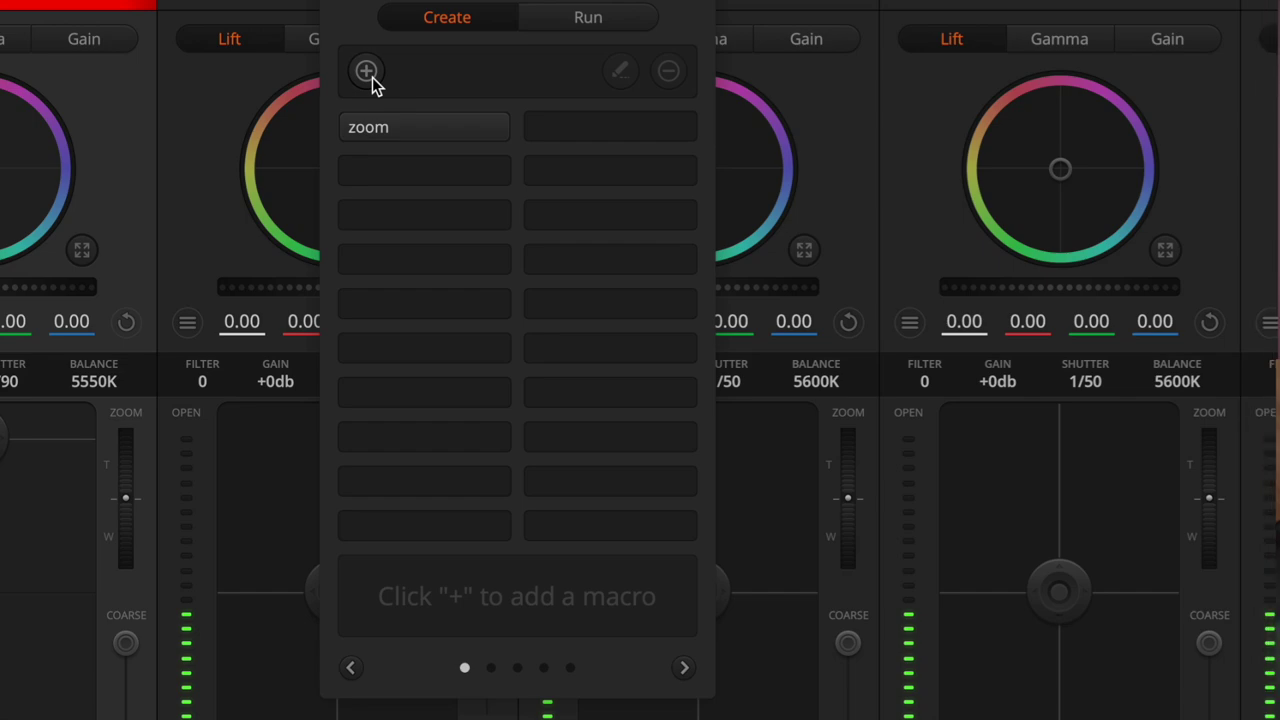
key(super+s)
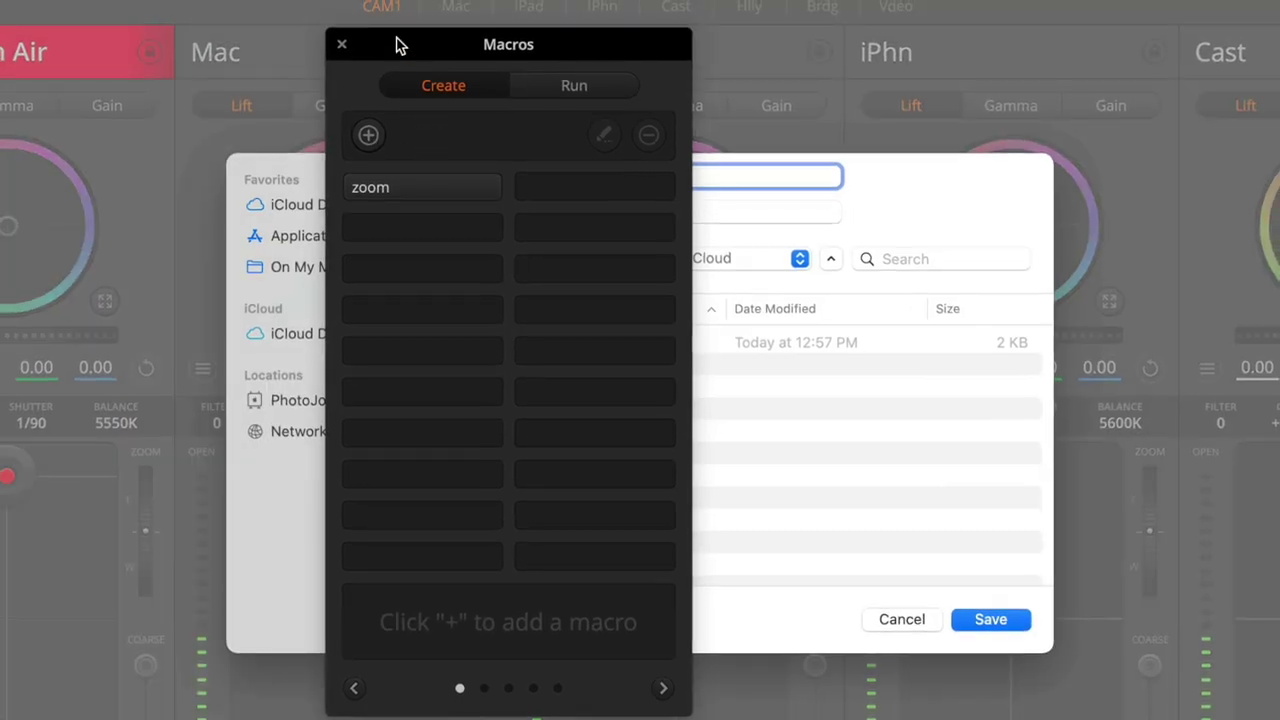
click(341, 44)
text(zoom test)
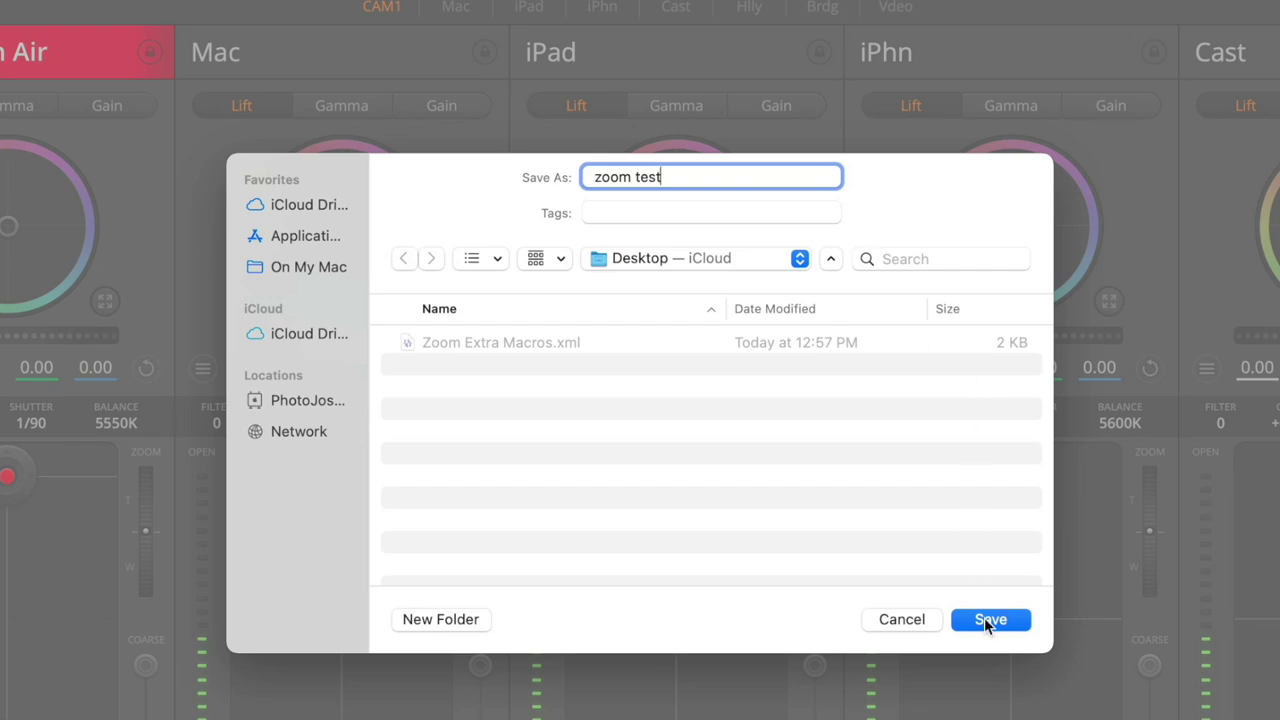
click(988, 620)
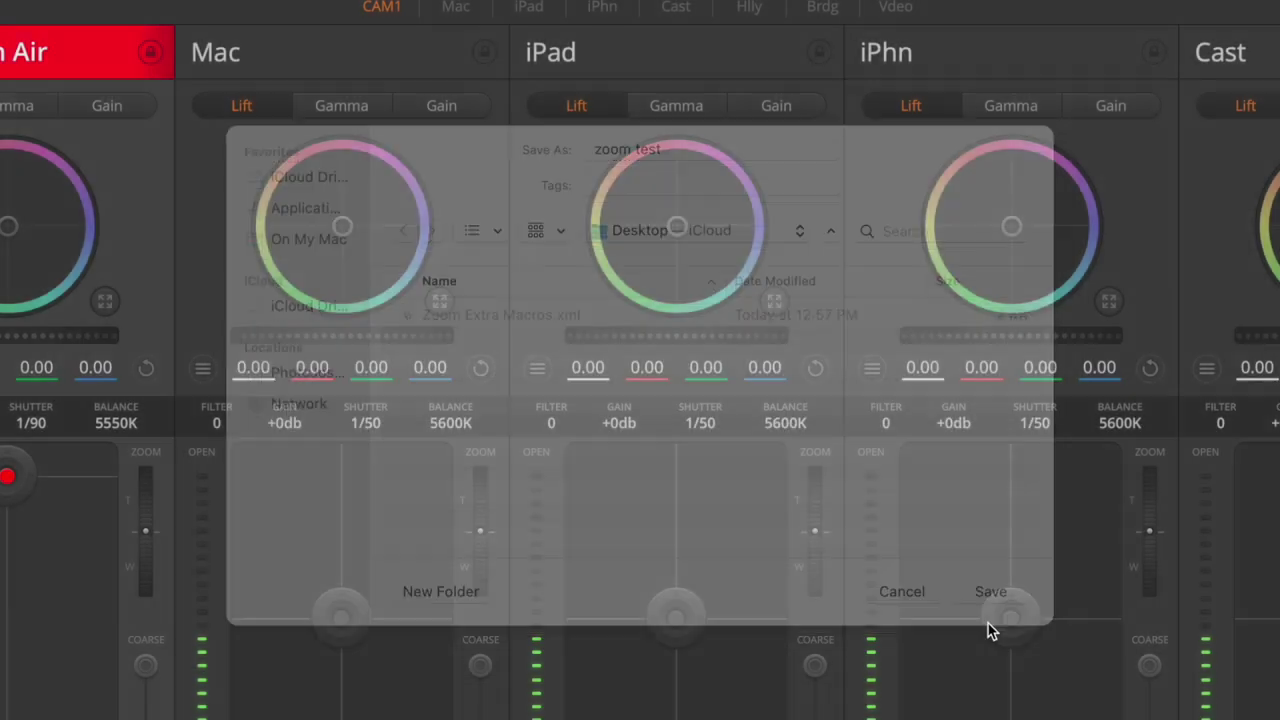
click(280, 84)
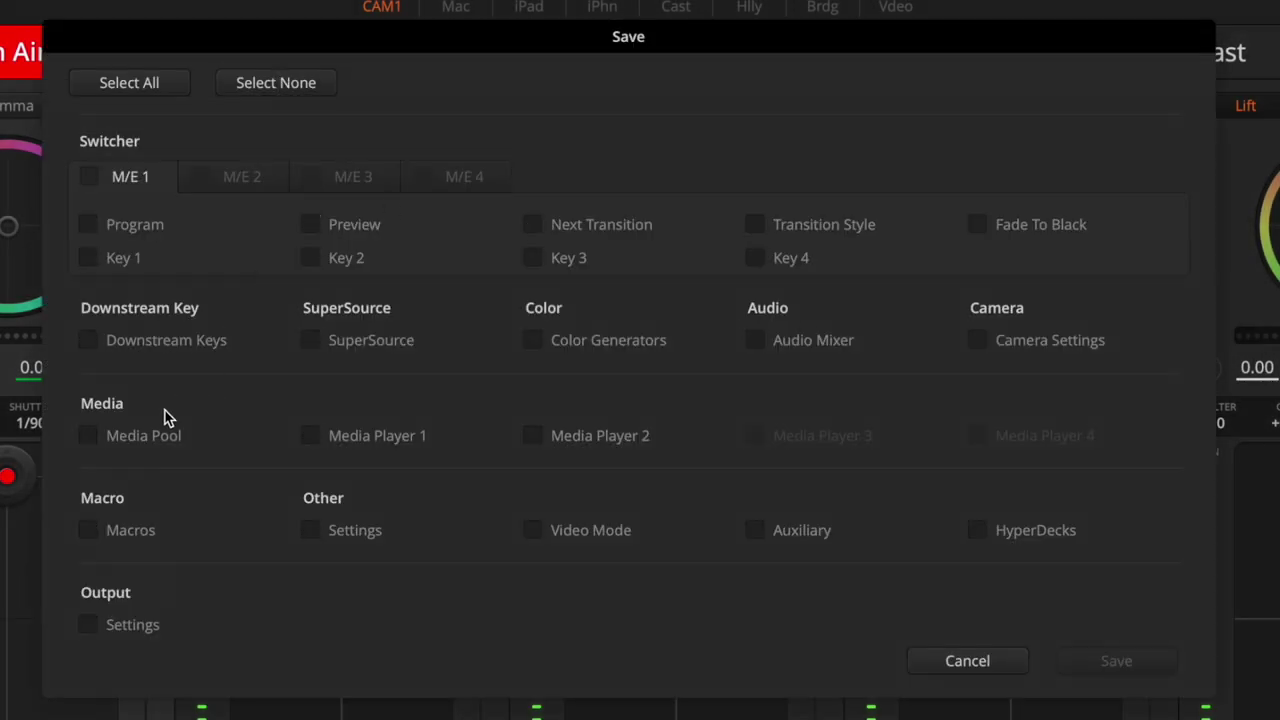
click(89, 530)
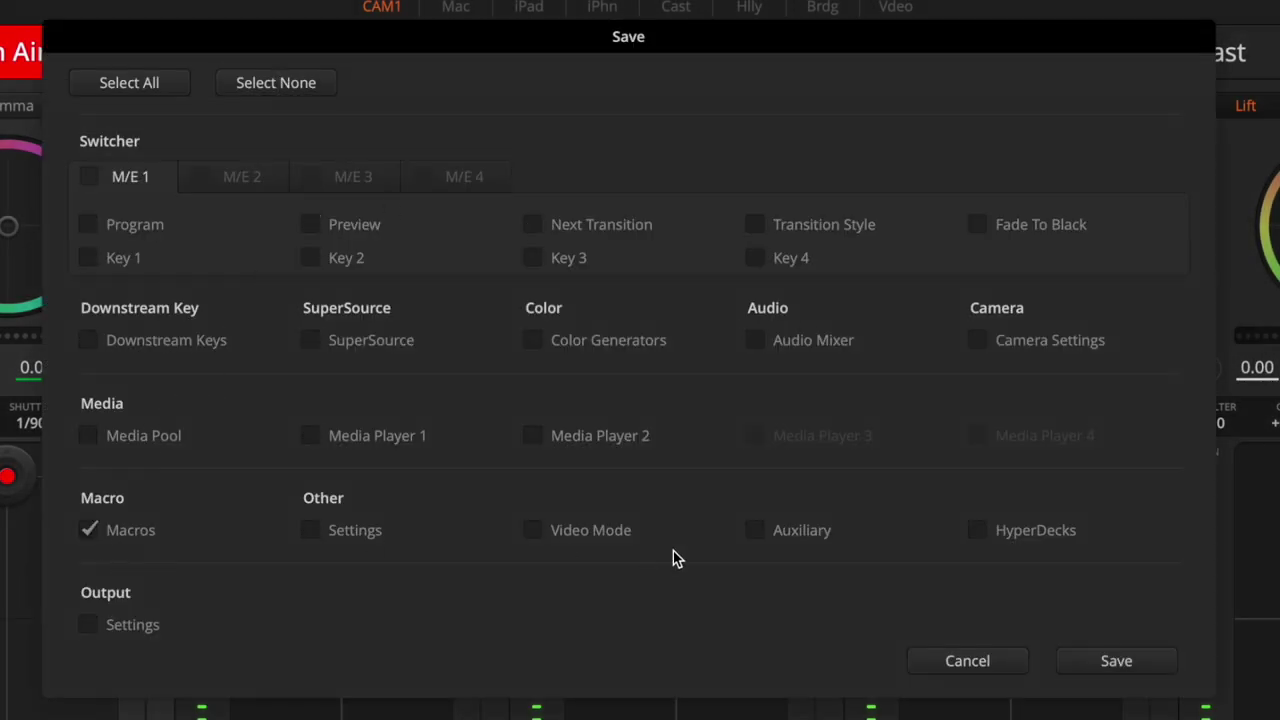
click(1114, 660)
key(ctrl+Left)
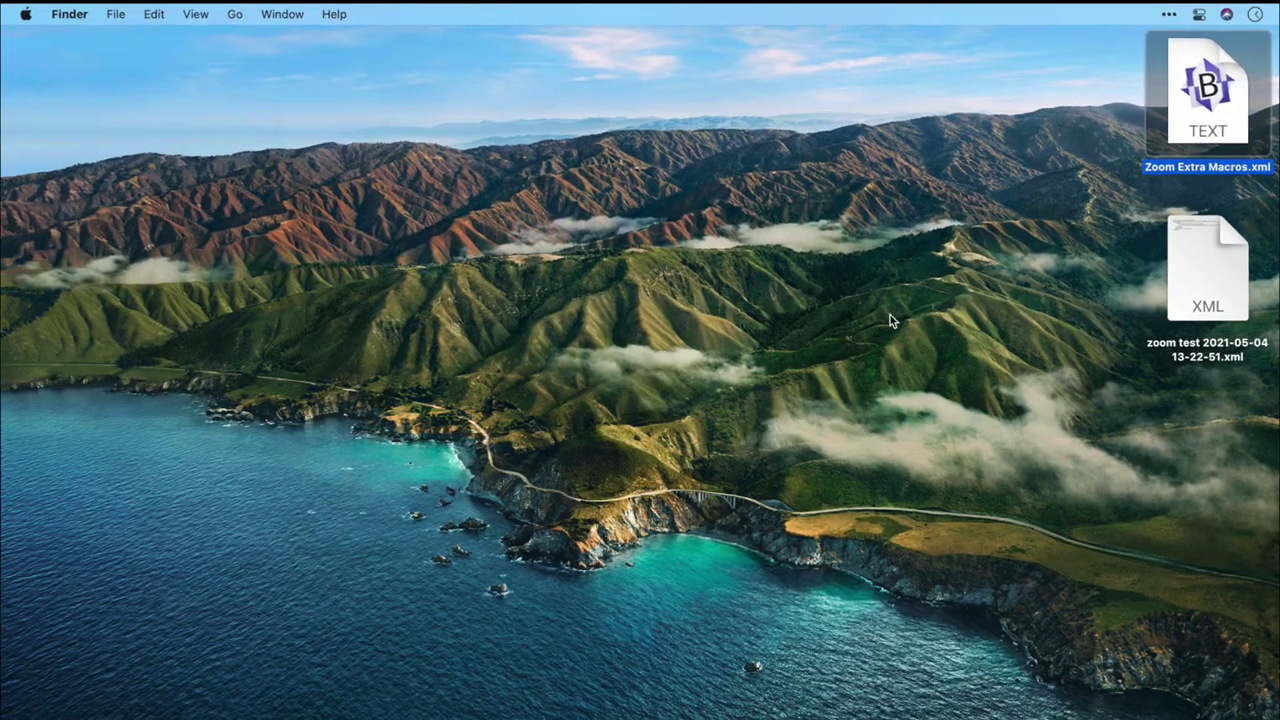
Open the zoom test XML in BBEdit and inspect the CameraControlFixedPoint16Bit op on line 5.
double_click(1216, 250)
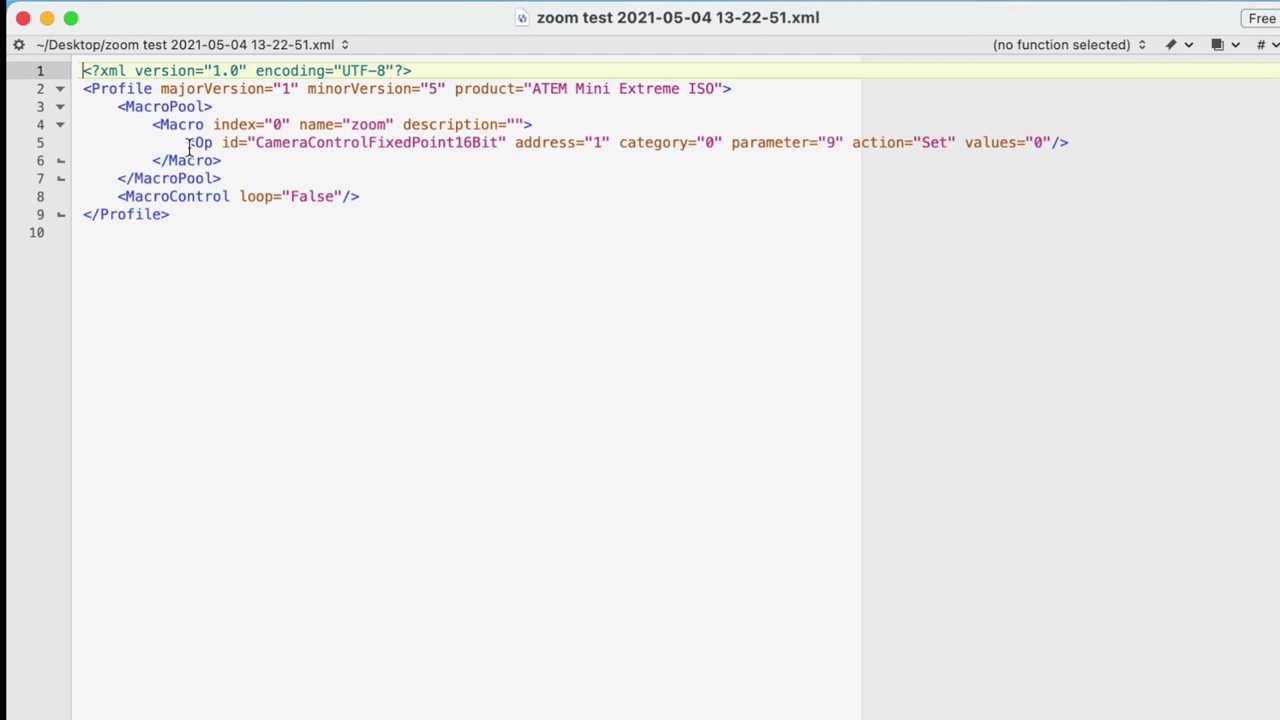
click(181, 143)
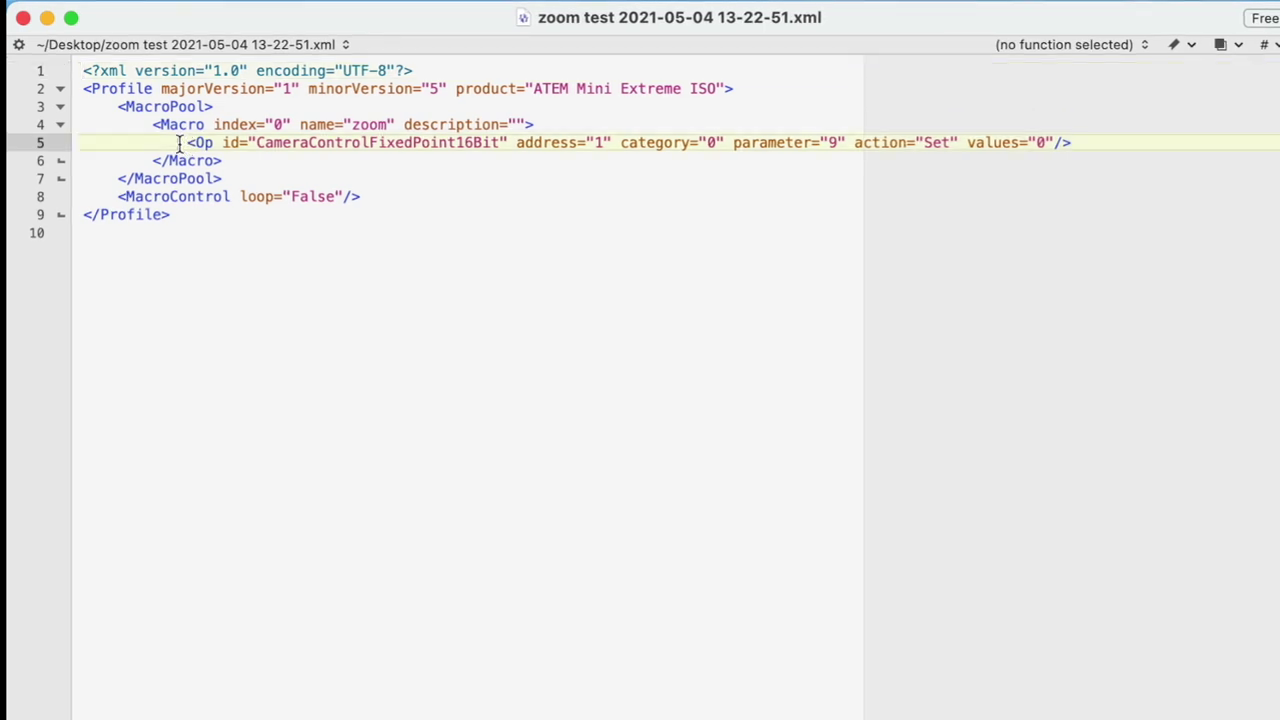
click(290, 142)
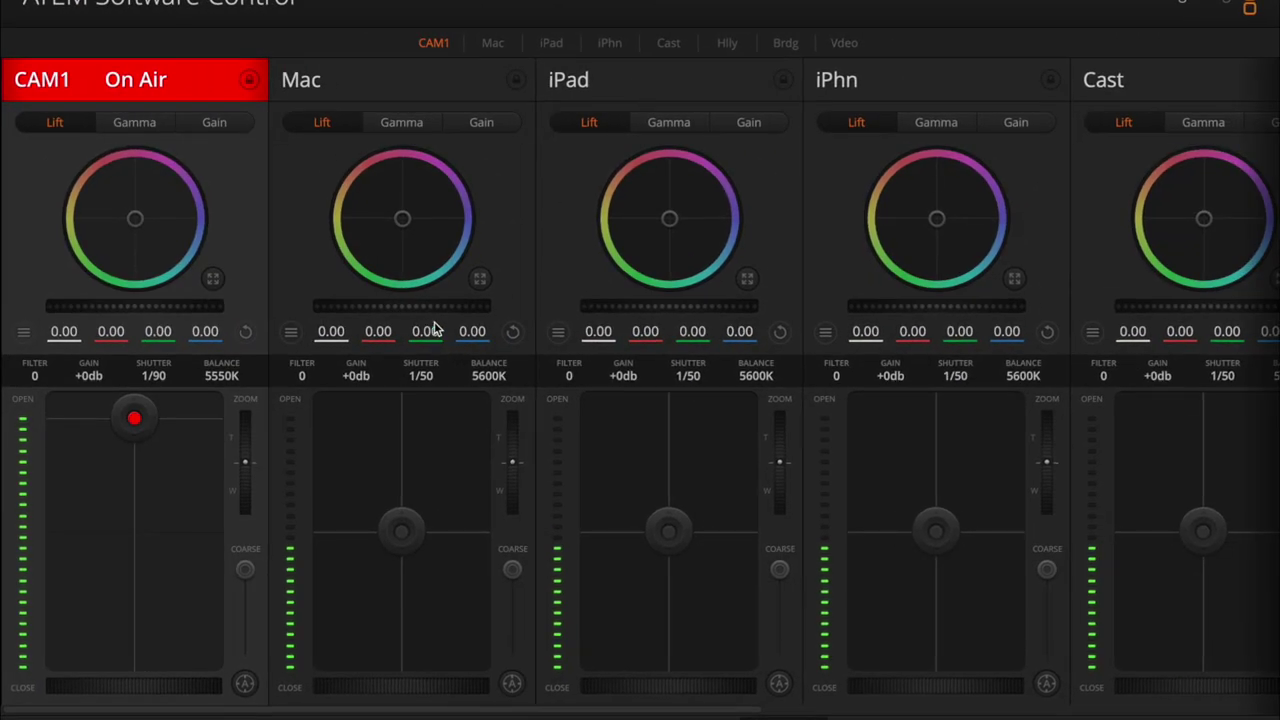
Reopen the Macros window with Shift+Cmd+M and test CAM1's Zoom slider toward W.
key(shift+super+m)
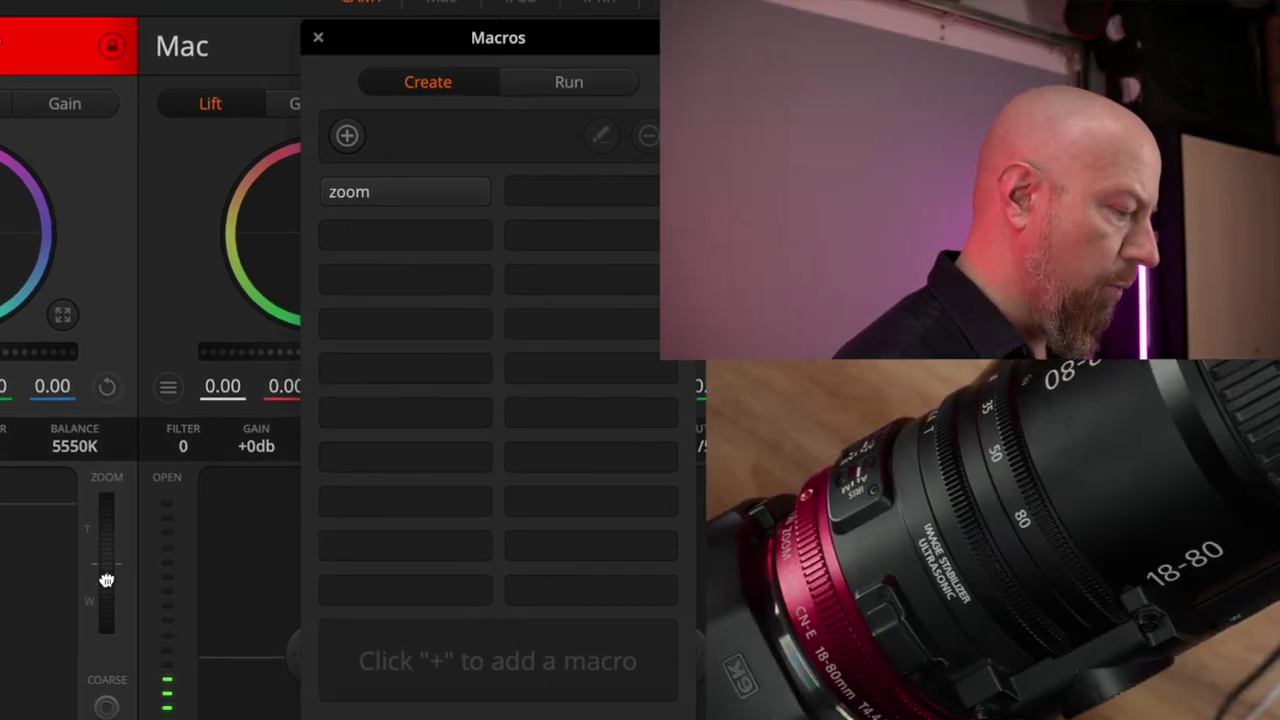
drag(245, 462, 245, 495)
drag(106, 609, 106, 609)
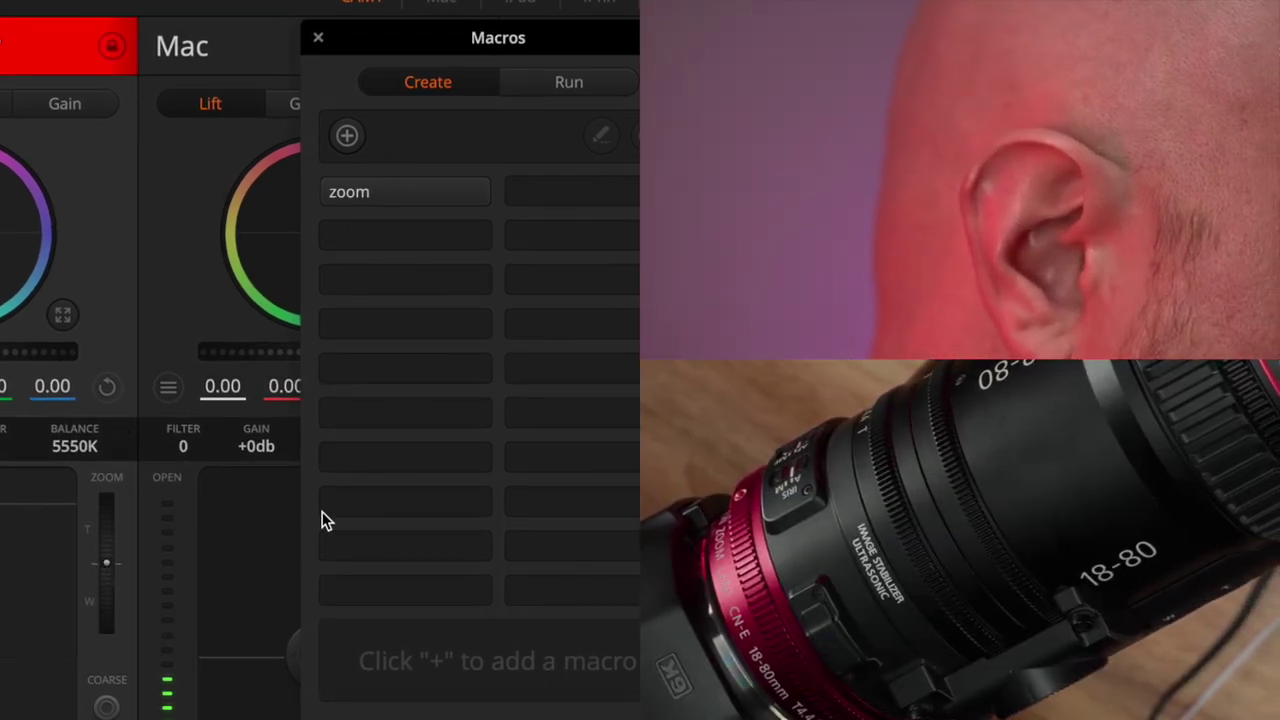
Run the zoom macro from the Run page, then drag Zoom toward W again.
click(577, 90)
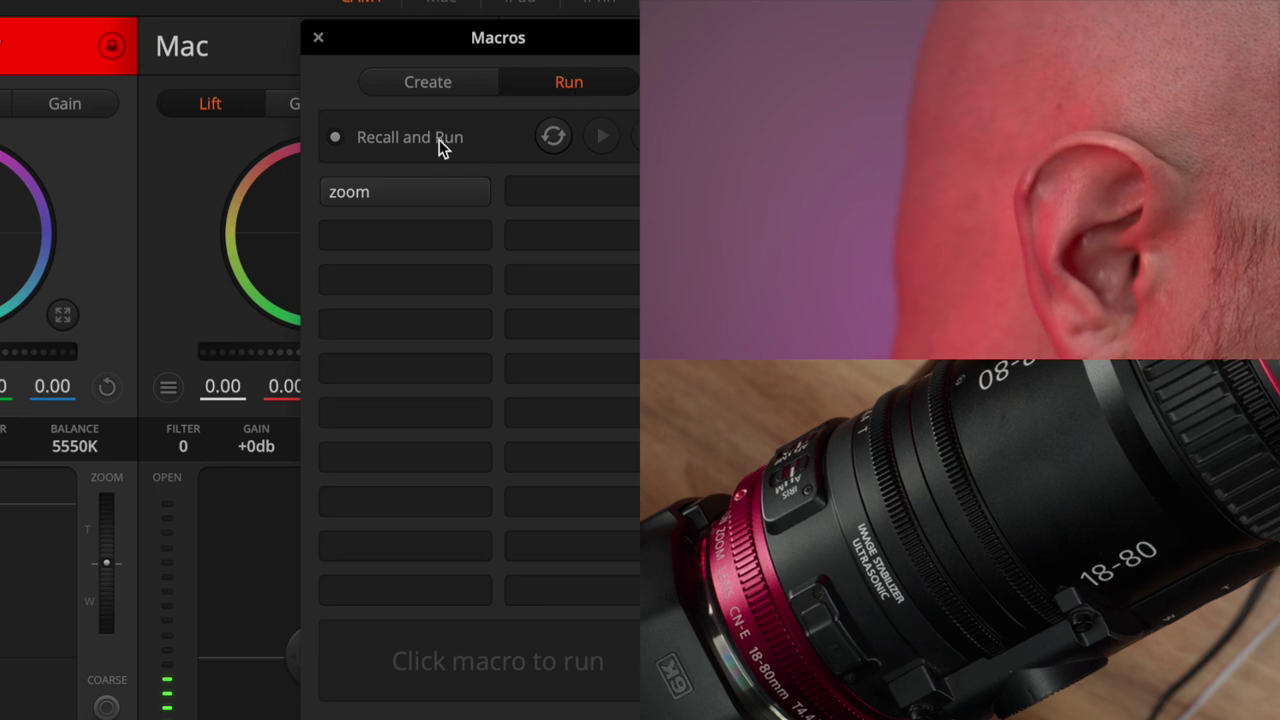
click(397, 190)
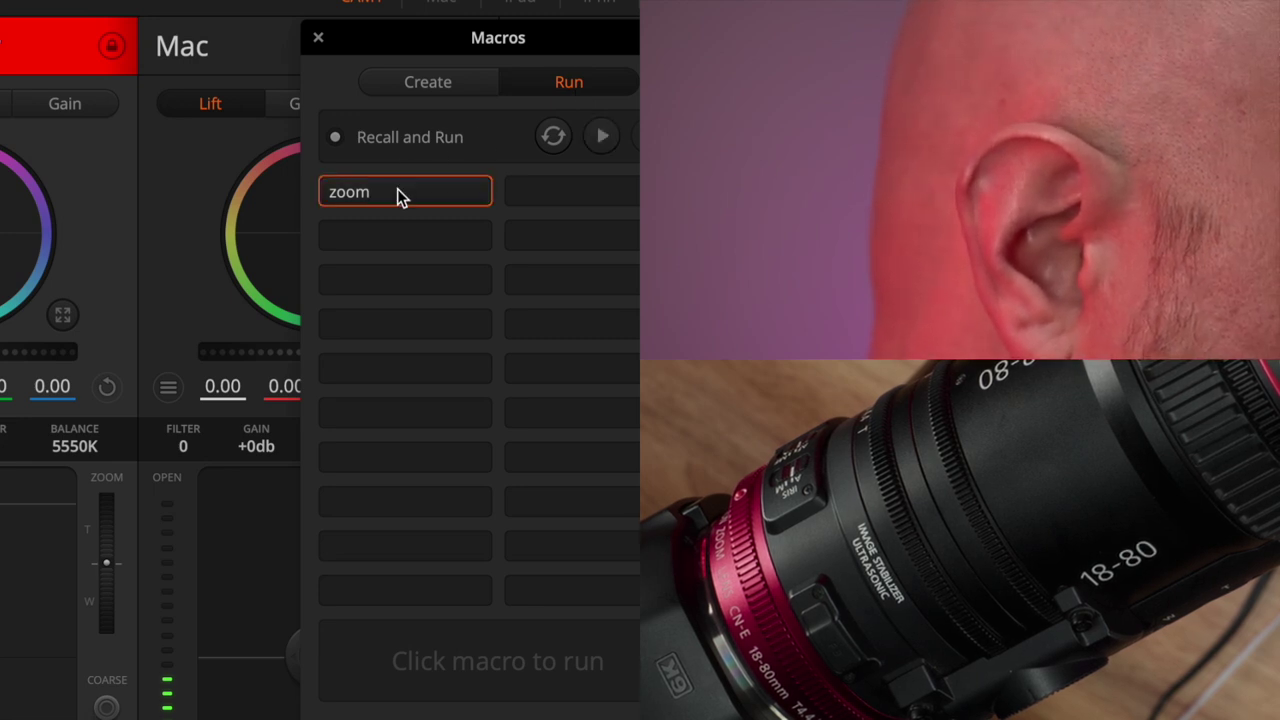
drag(100, 575, 104, 620)
drag(97, 716, 97, 716)
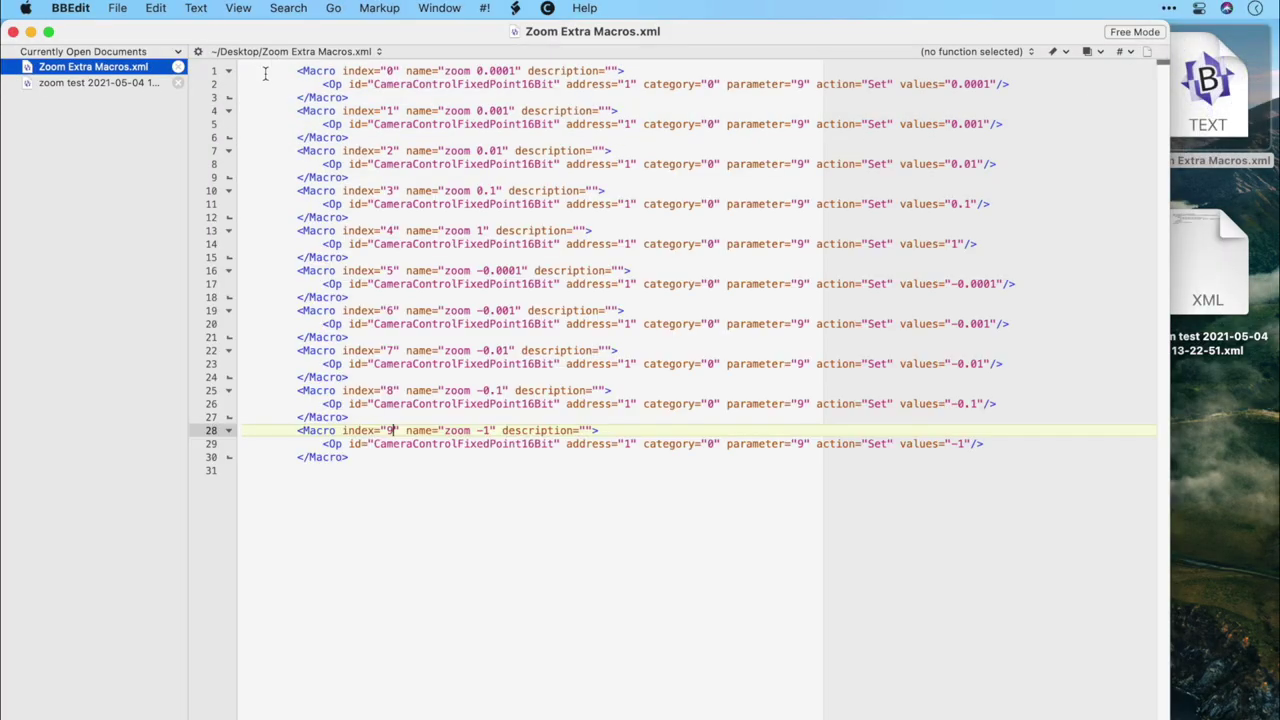
Replace the single Macro block on lines 4–6 with the ten copied zoom macros.
key(super+a)
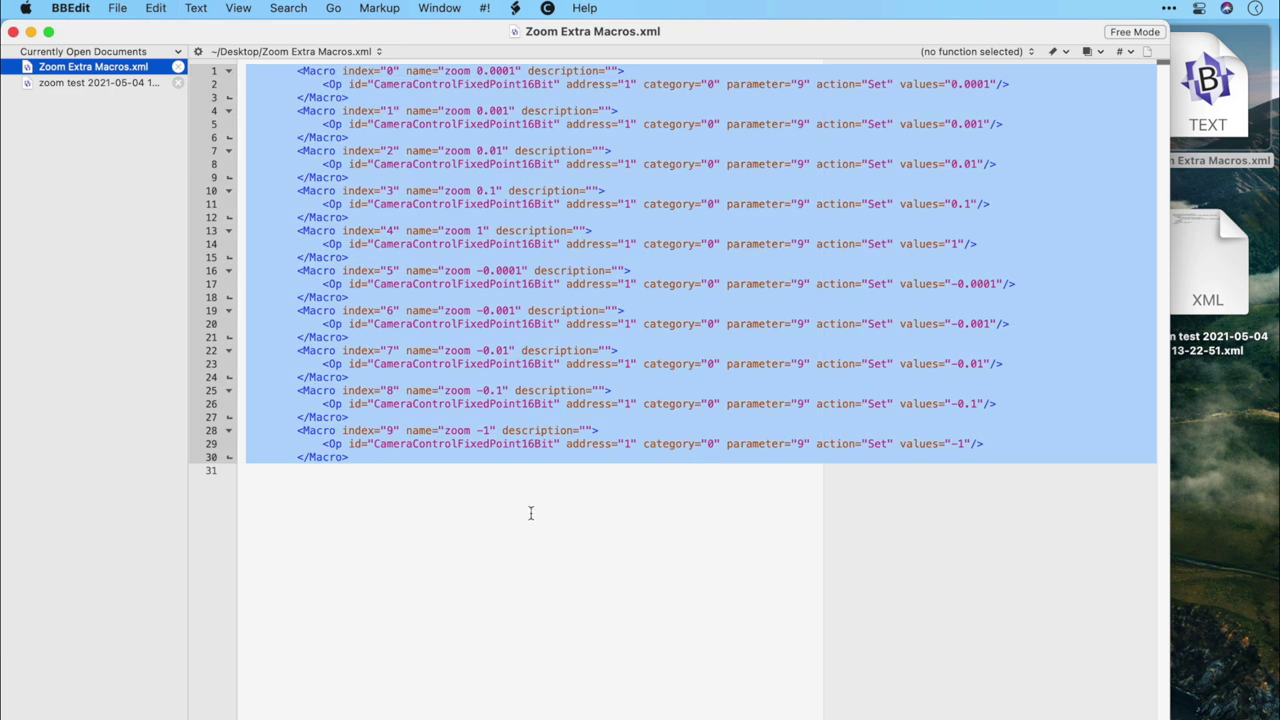
key(super+c)
click(101, 84)
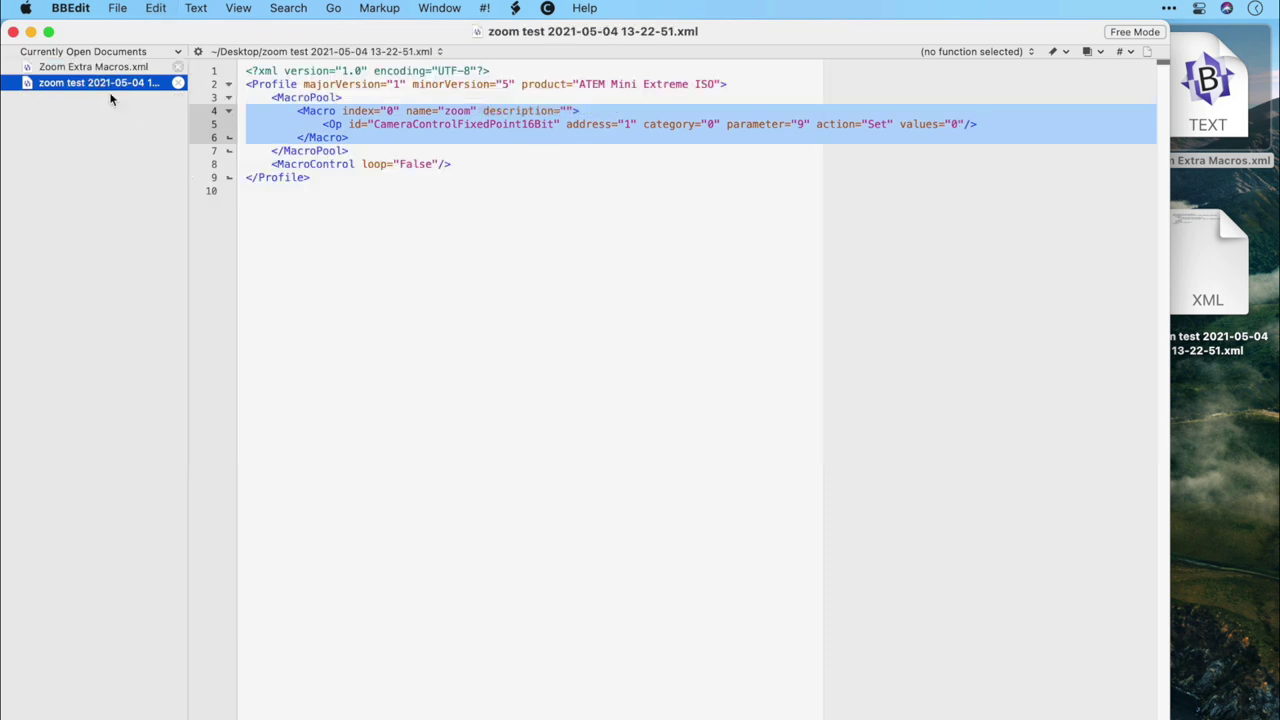
click(275, 130)
drag(246, 111, 246, 144)
key(super+v)
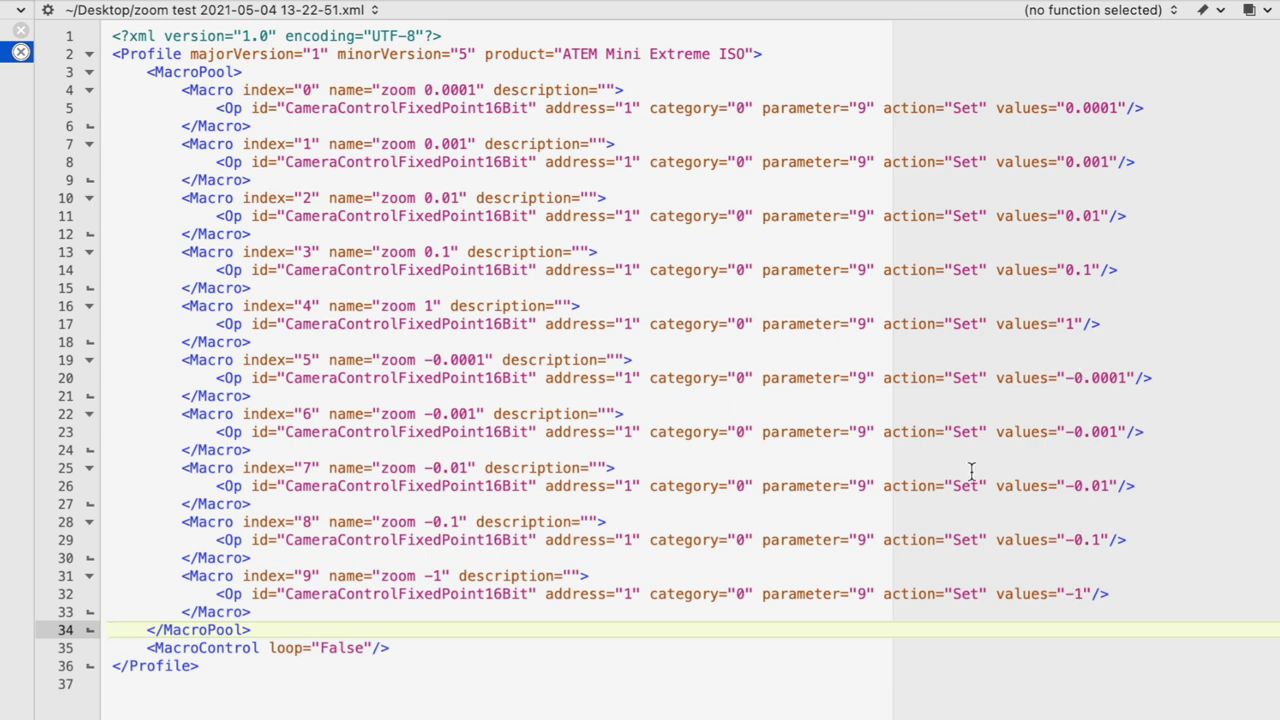
Save the edited file to the Desktop as 'zoom test 2.xml'.
key(super+shift+s)
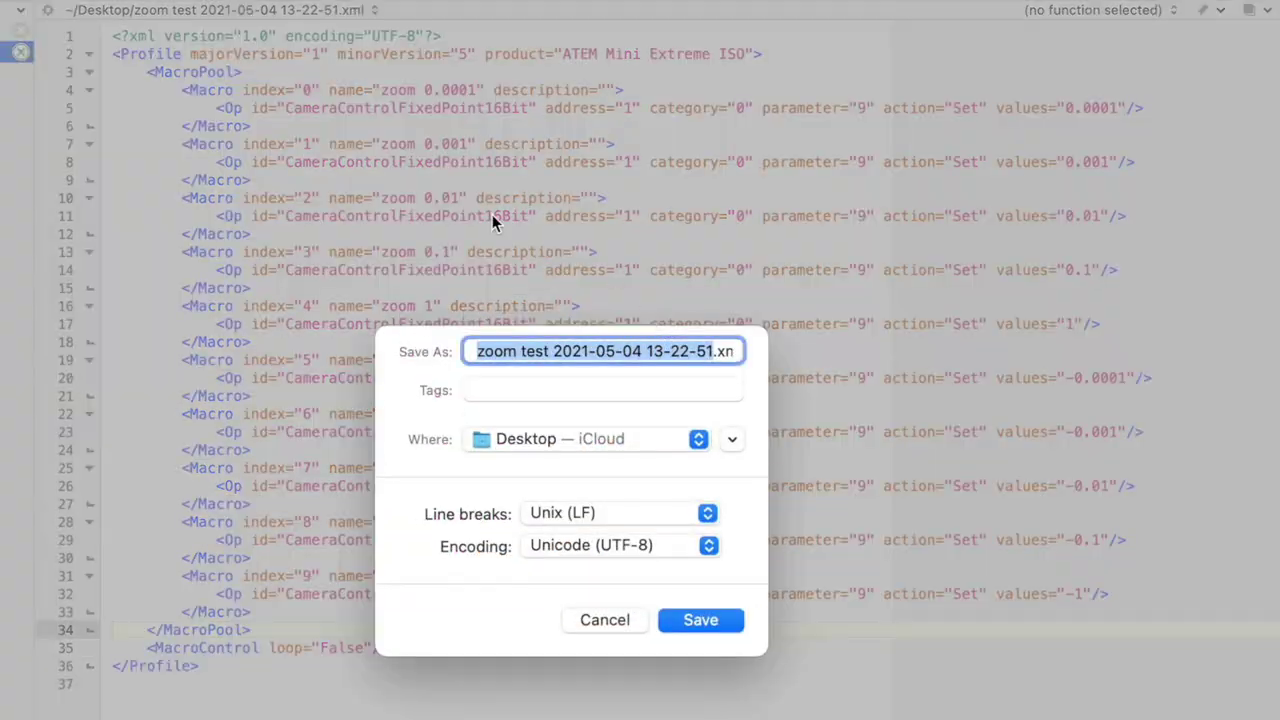
click(554, 350)
key(super+shift+Right)
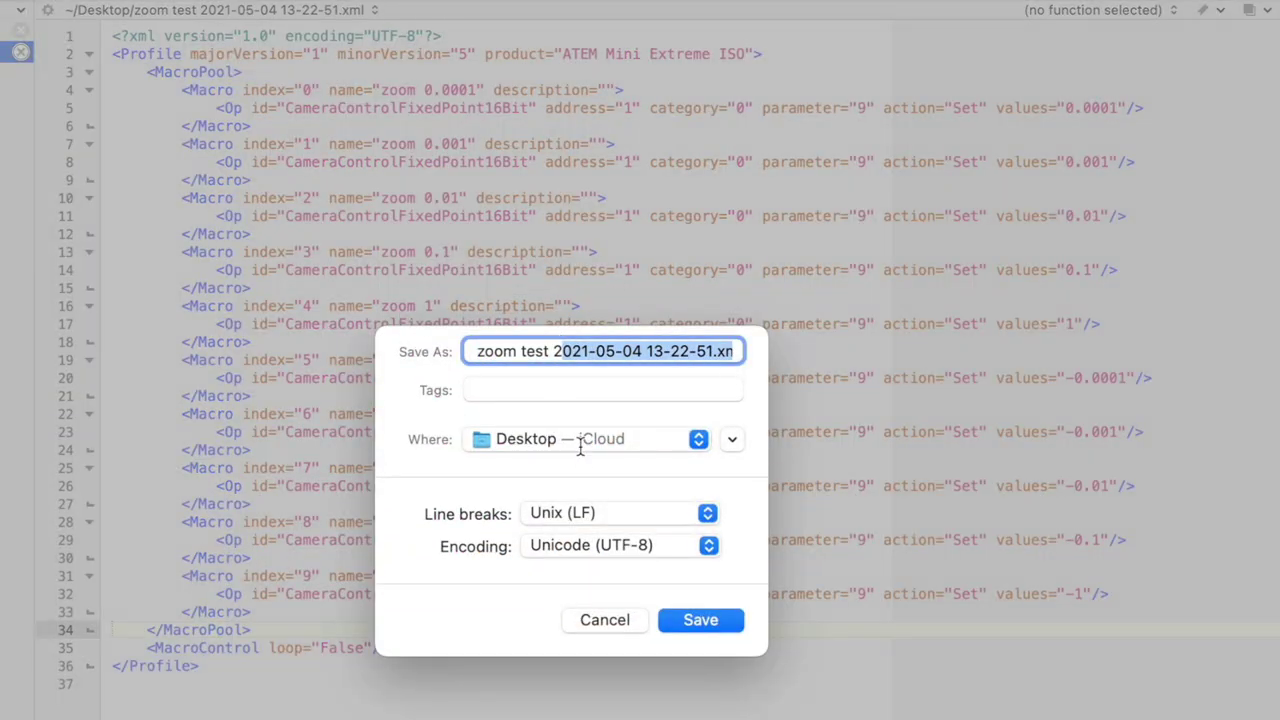
key(BackSpace)
key(Return)
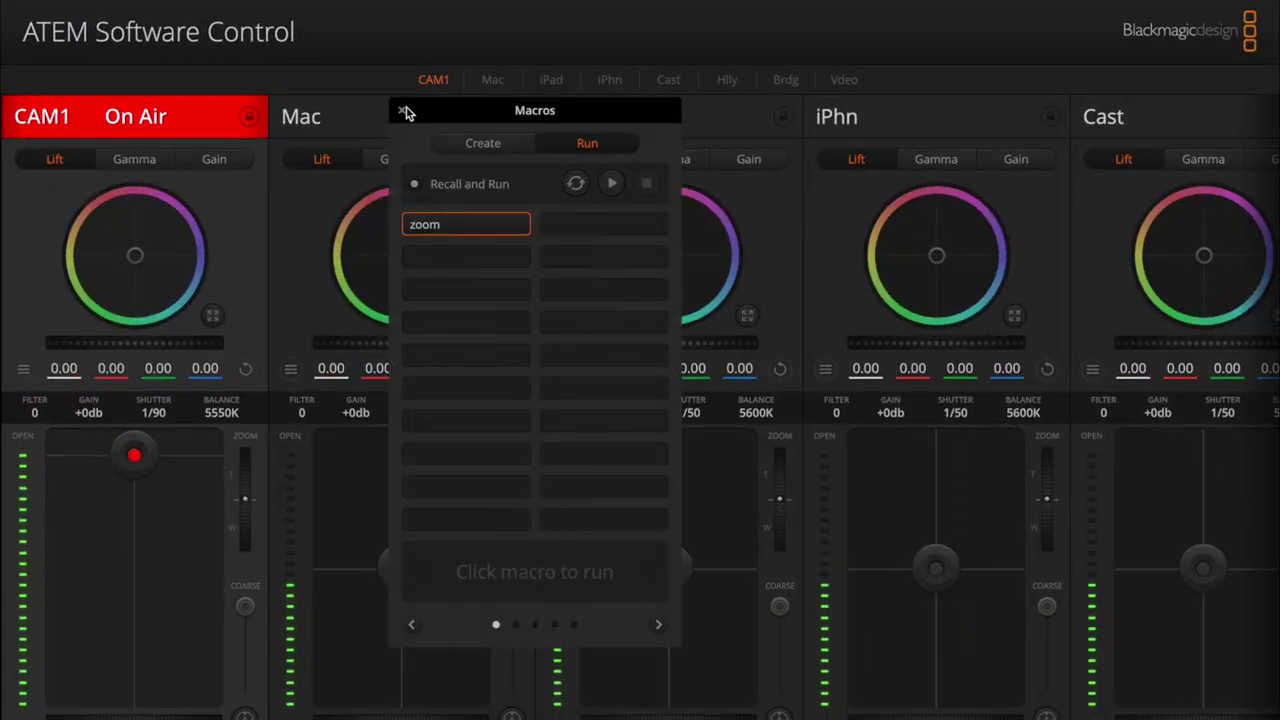
Restore only the macros from zoom test 2.xml via File > Restore.
click(404, 112)
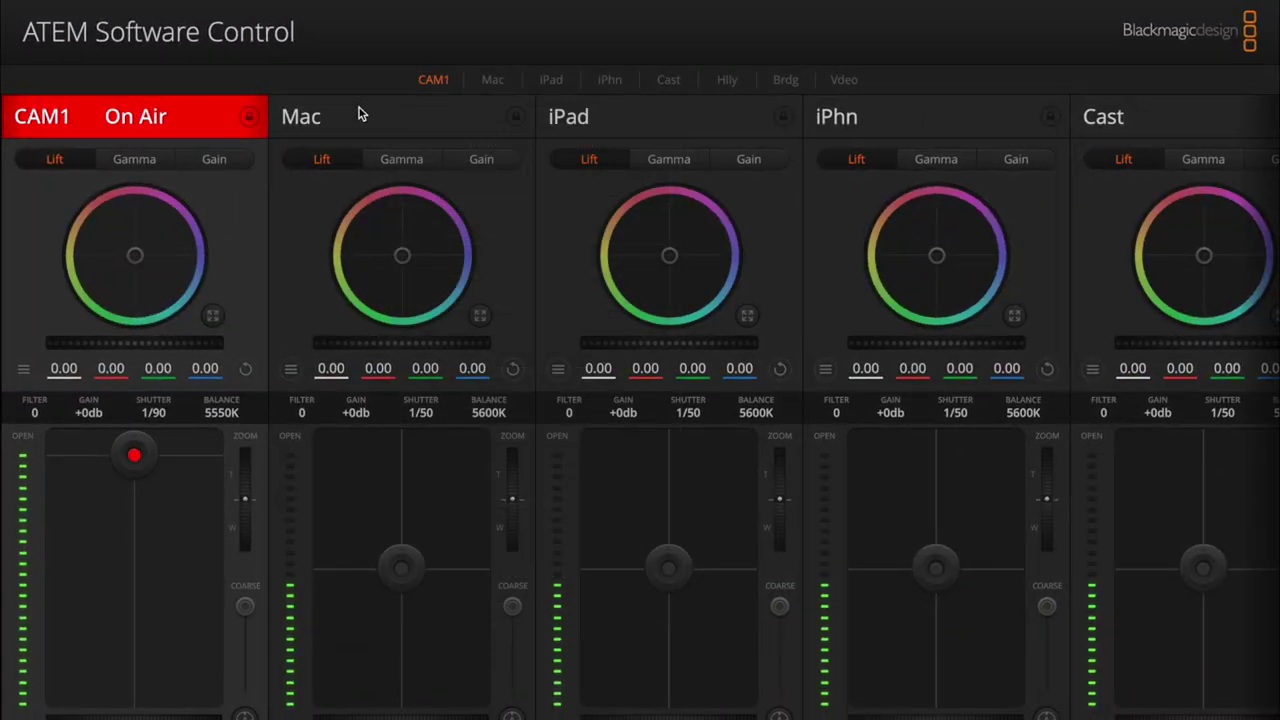
click(218, 8)
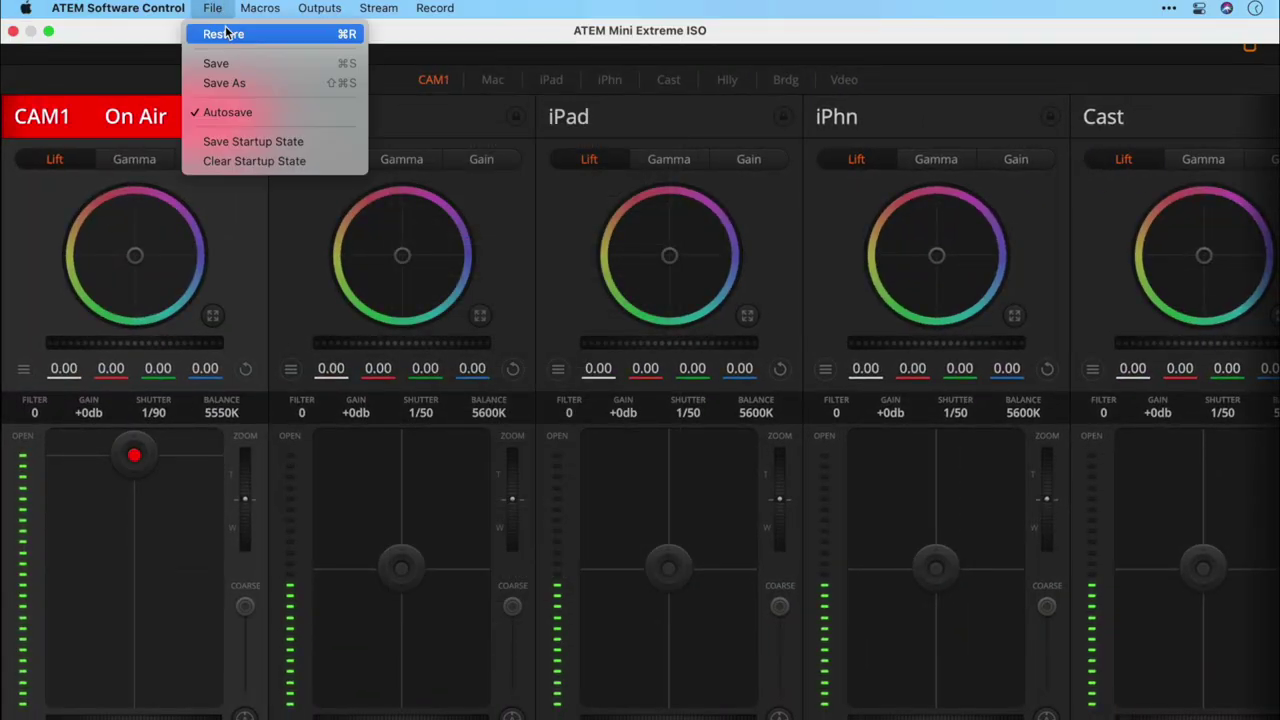
click(225, 34)
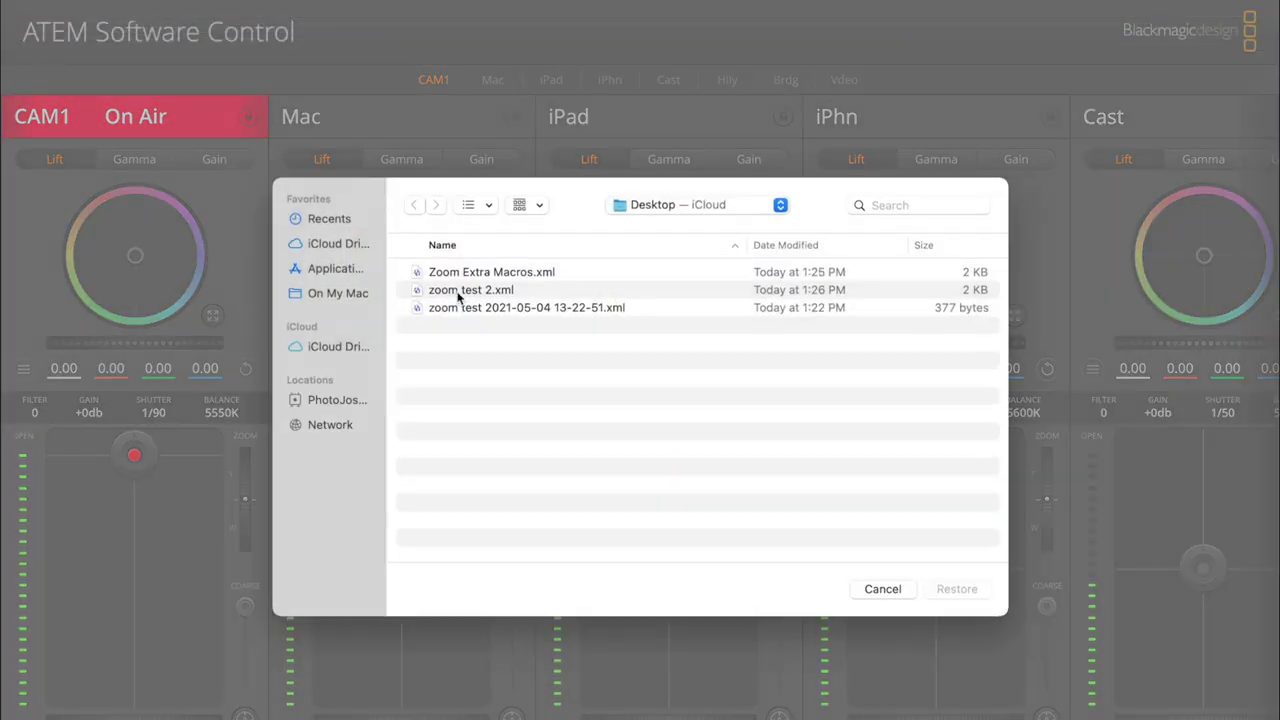
click(459, 292)
click(955, 589)
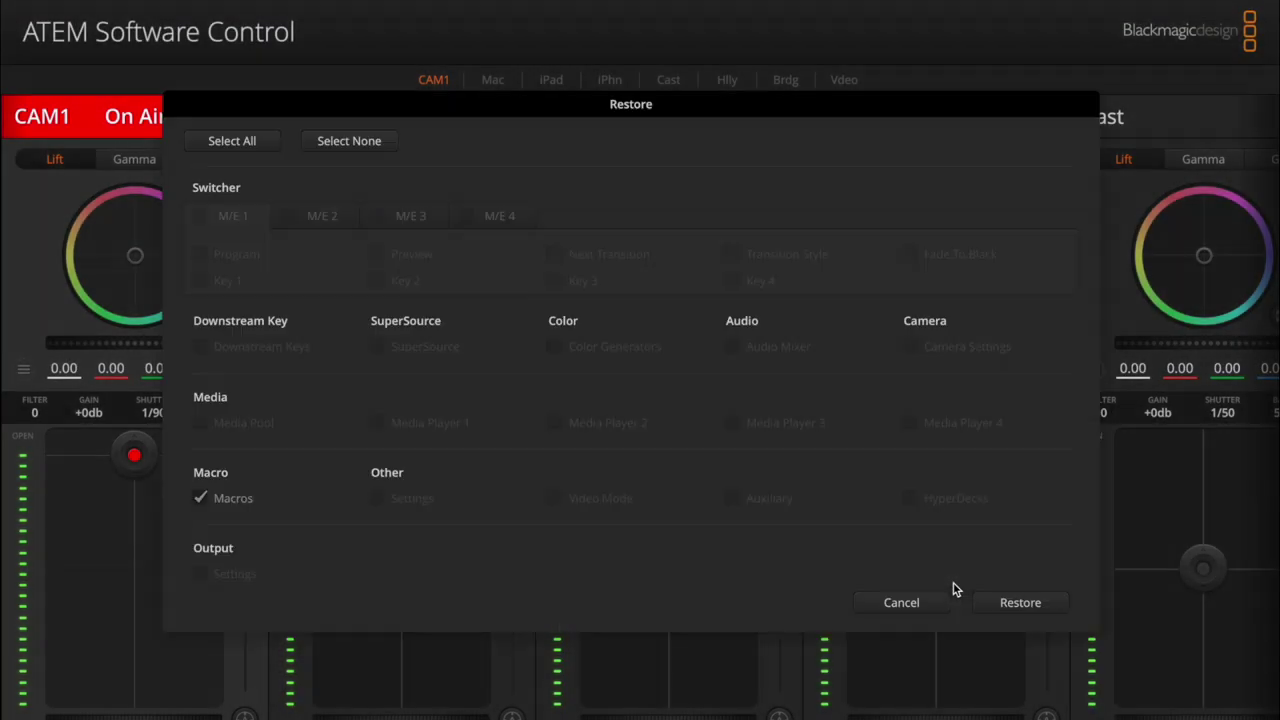
click(1020, 603)
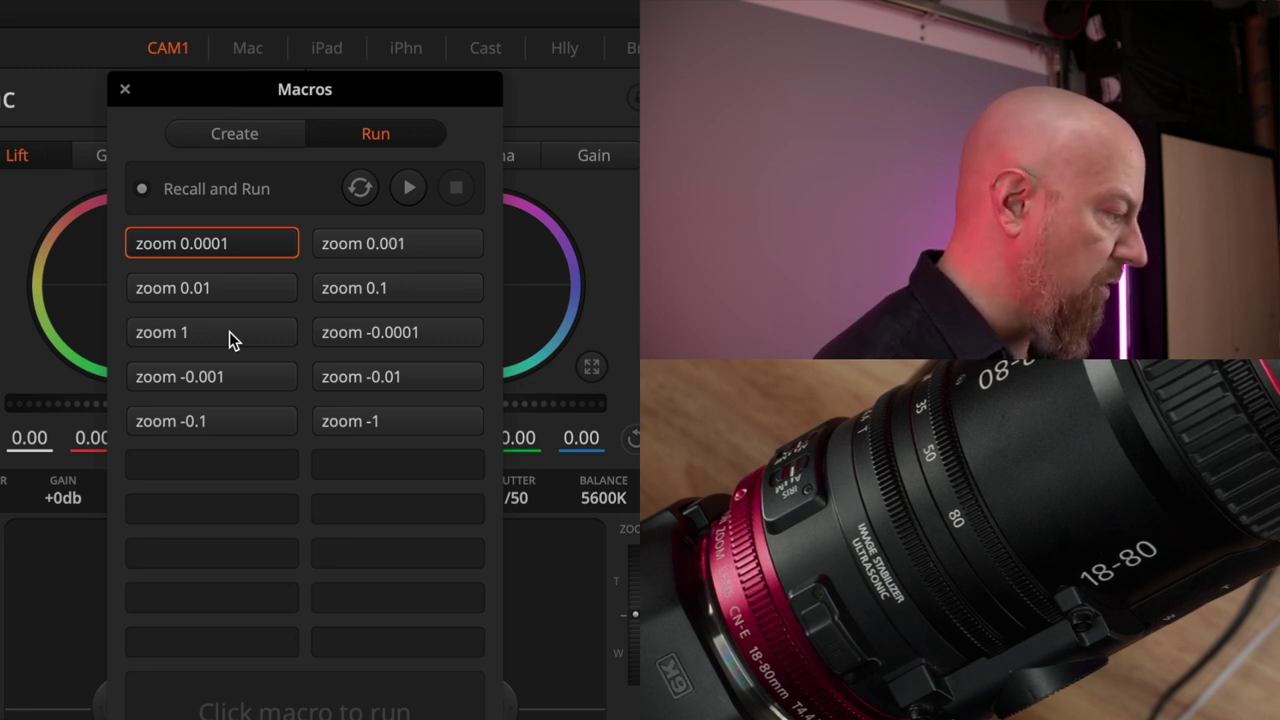
Run the zoom 1, -1, 0.1, -0.1, 0.01, -0.001, 0.0001 and 0.001 macros in turn.
click(229, 331)
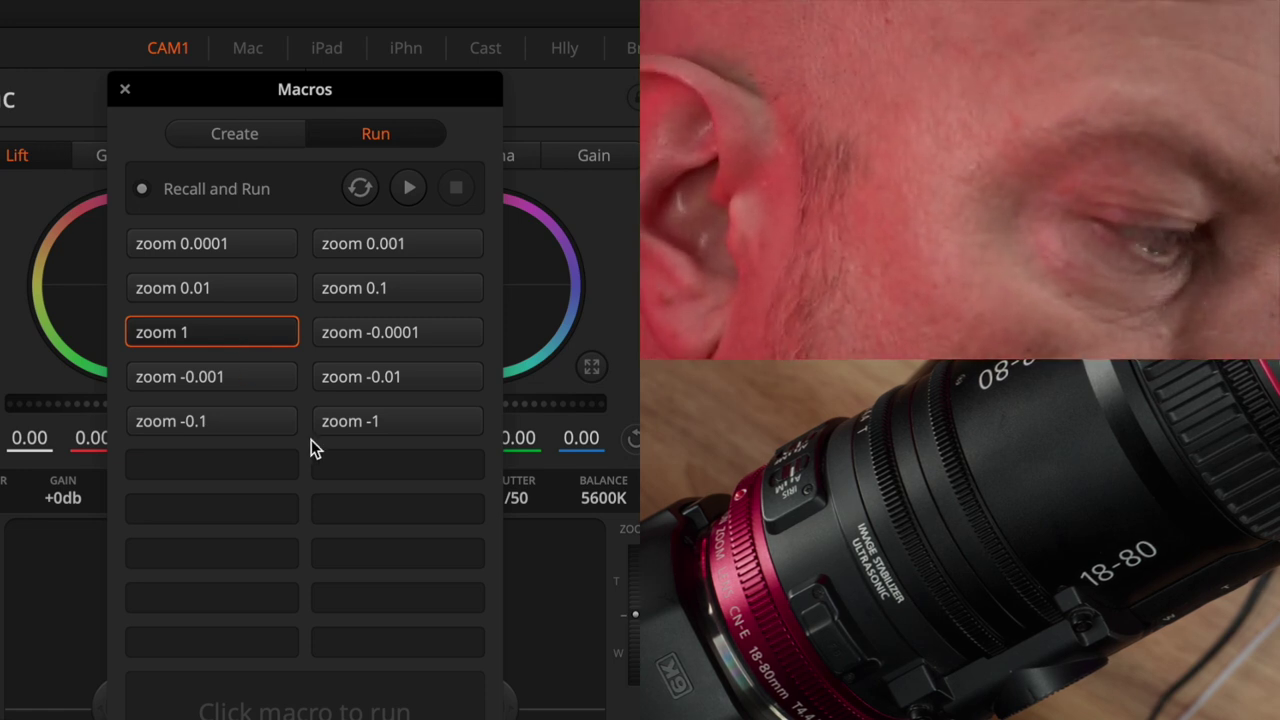
click(382, 424)
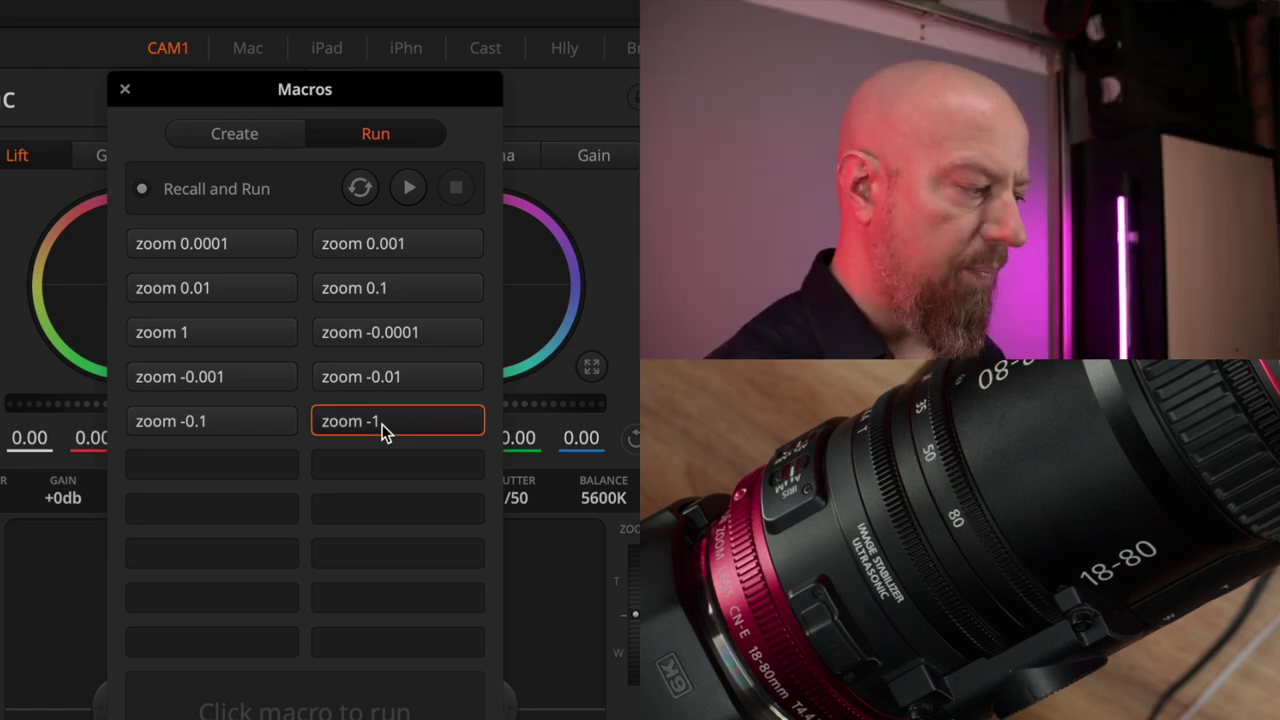
click(400, 288)
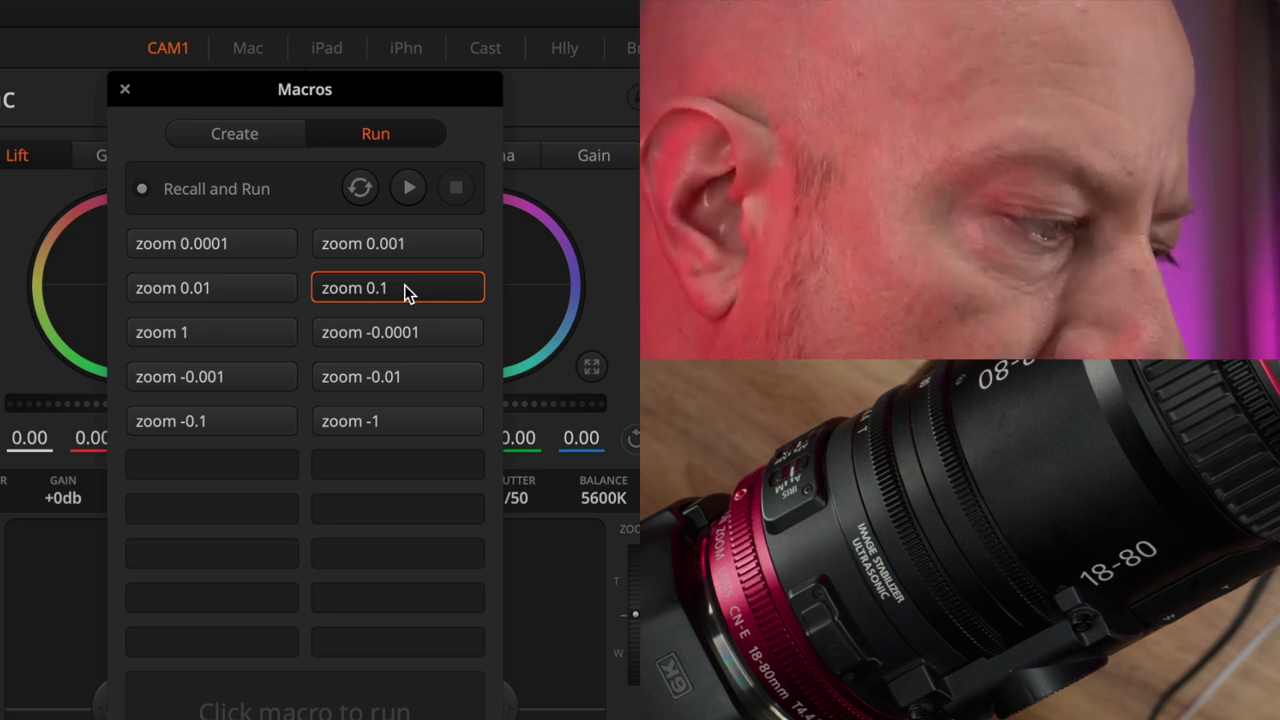
click(234, 422)
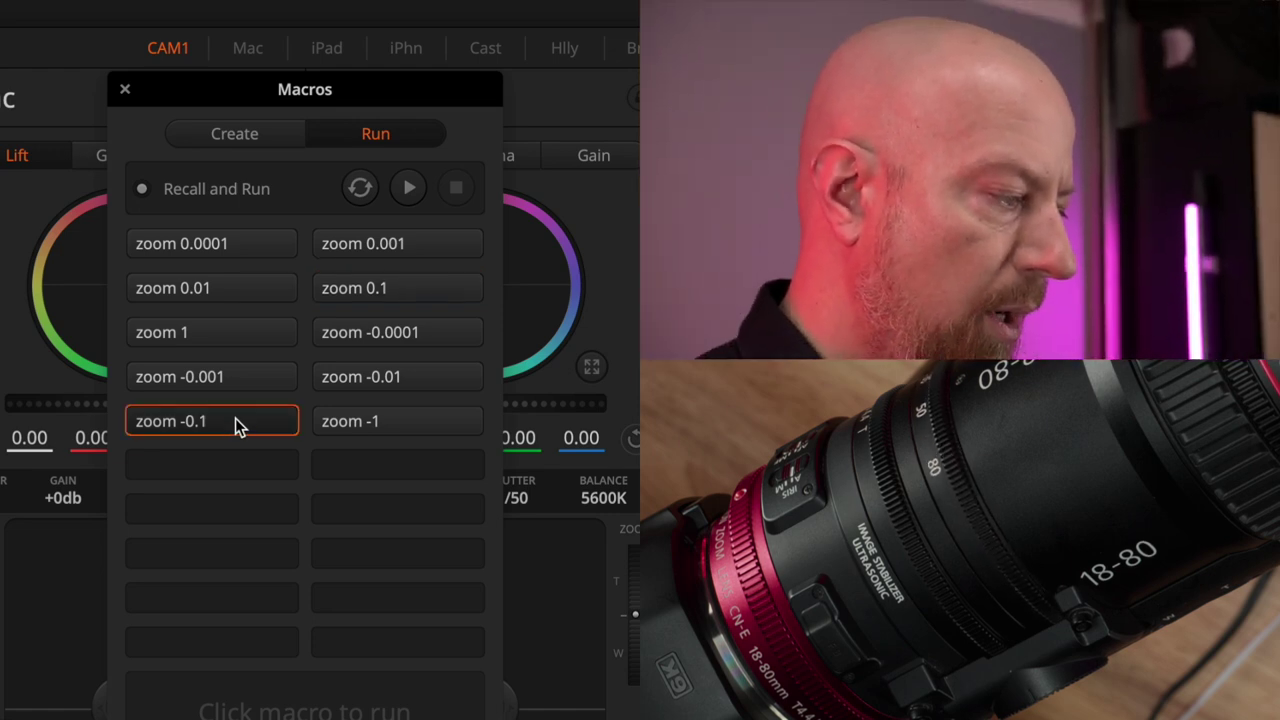
click(264, 290)
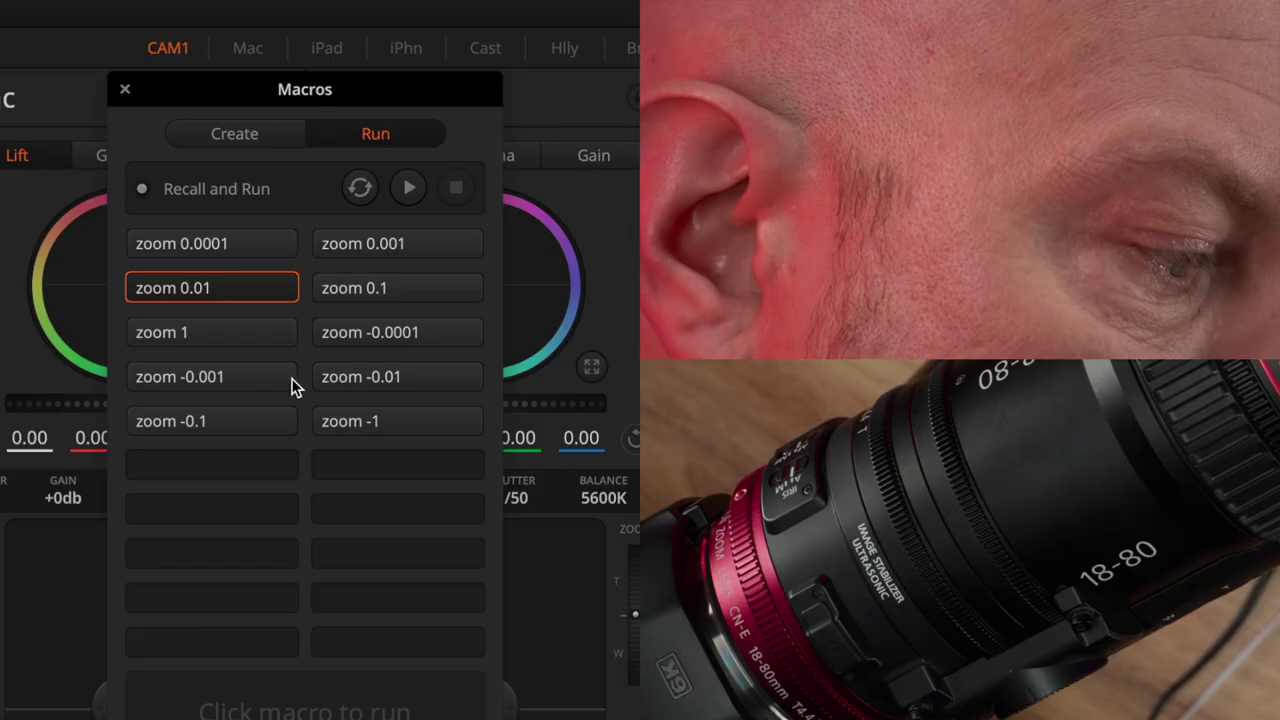
click(266, 386)
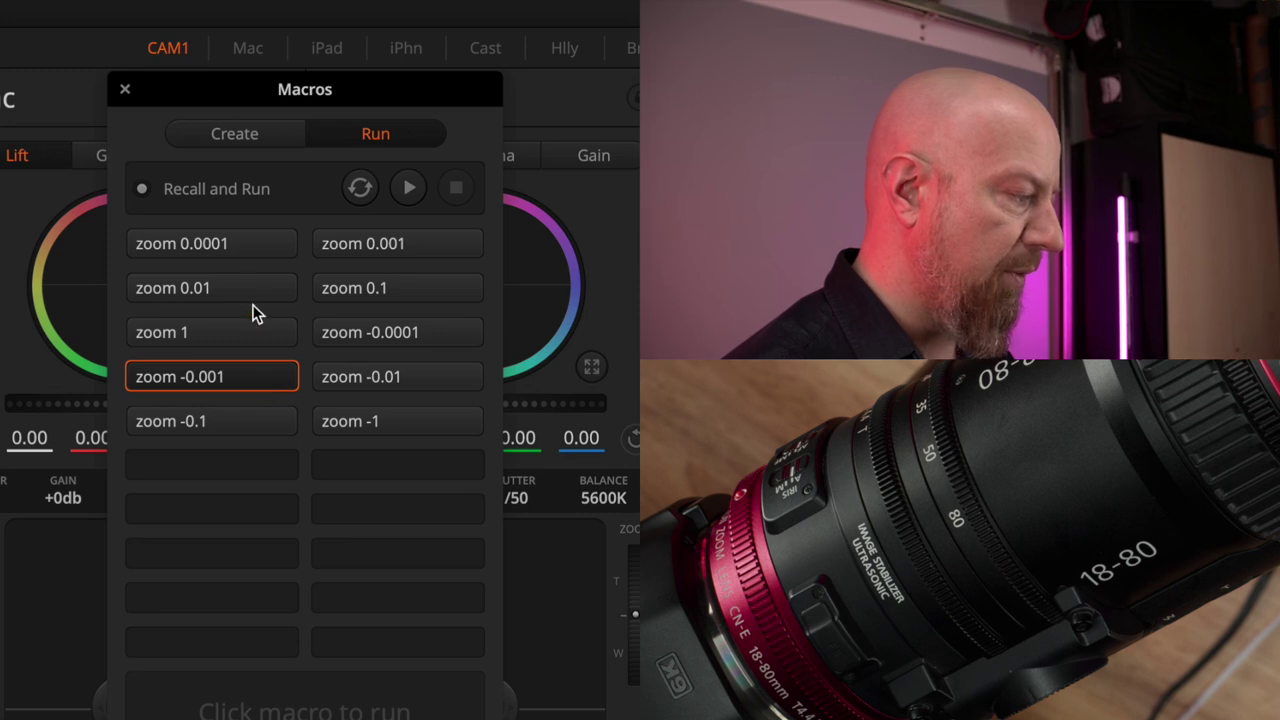
click(248, 243)
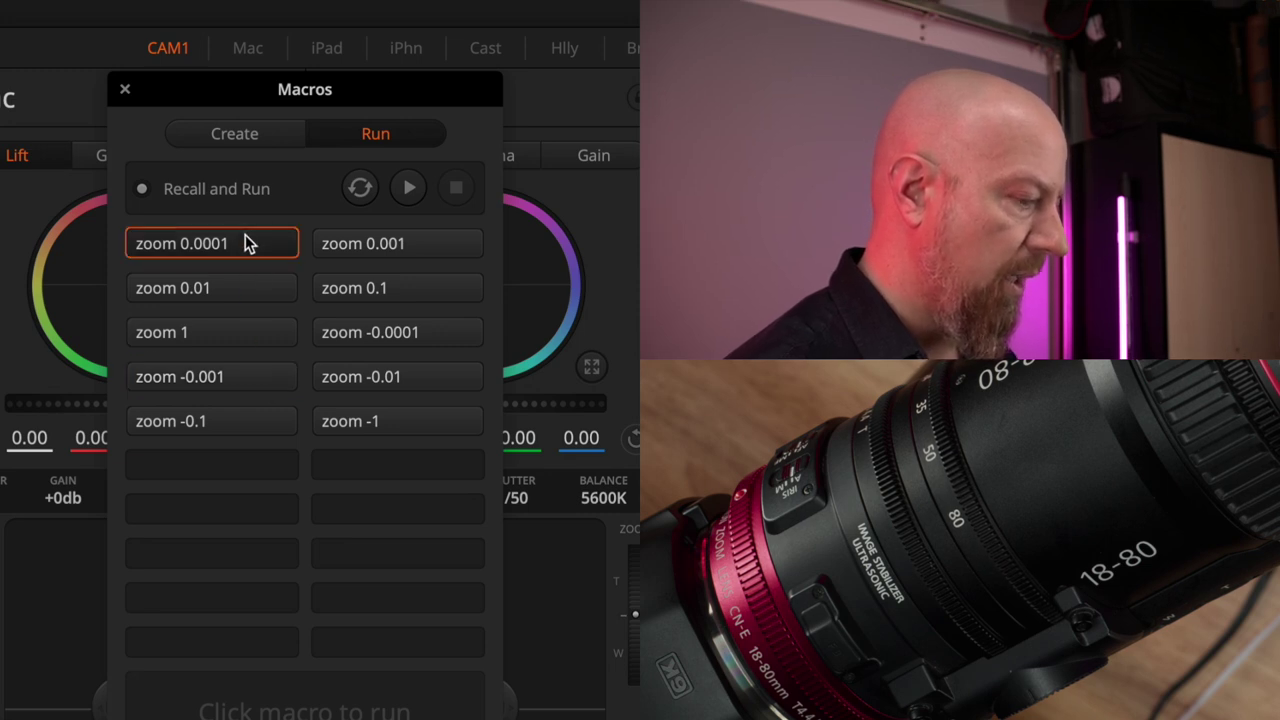
click(449, 245)
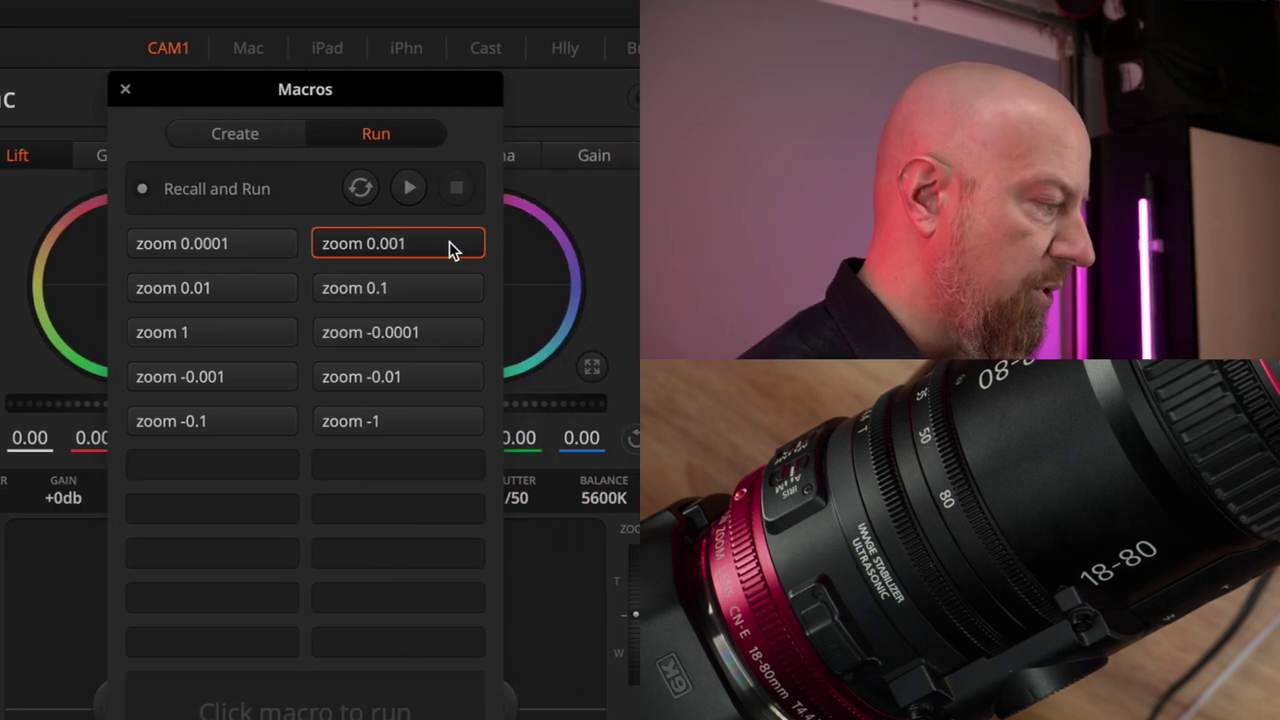